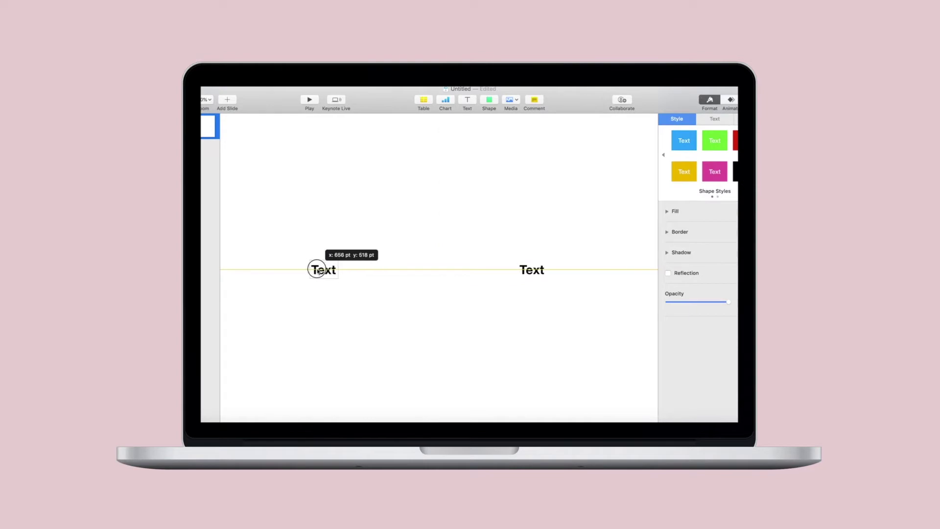
# Replace the placeholder in the first text box with "MAYA"
pyautogui.doubleClick(300, 271)
pyautogui.press('BackSpace')
pyautogui.write('MAYA')
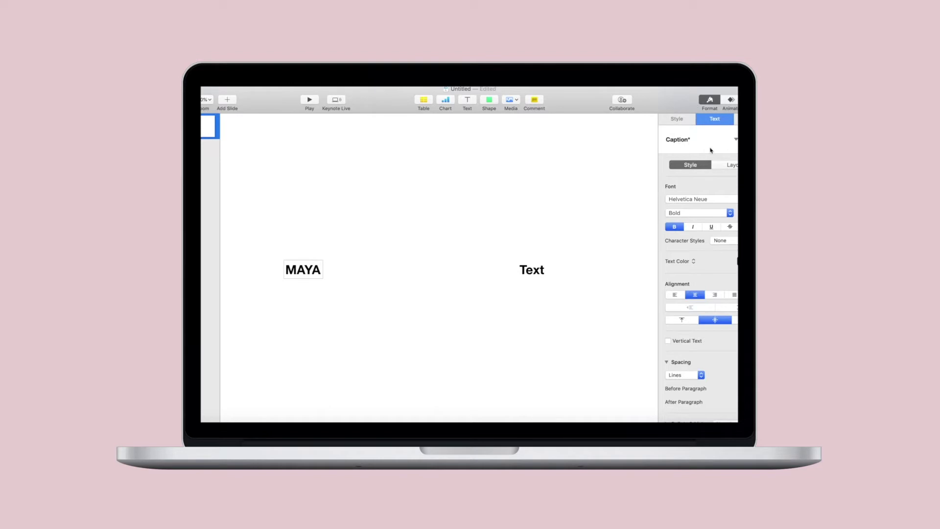
# Try to apply the DIN Condensed font to the "MAYA" text
pyautogui.click(709, 198)
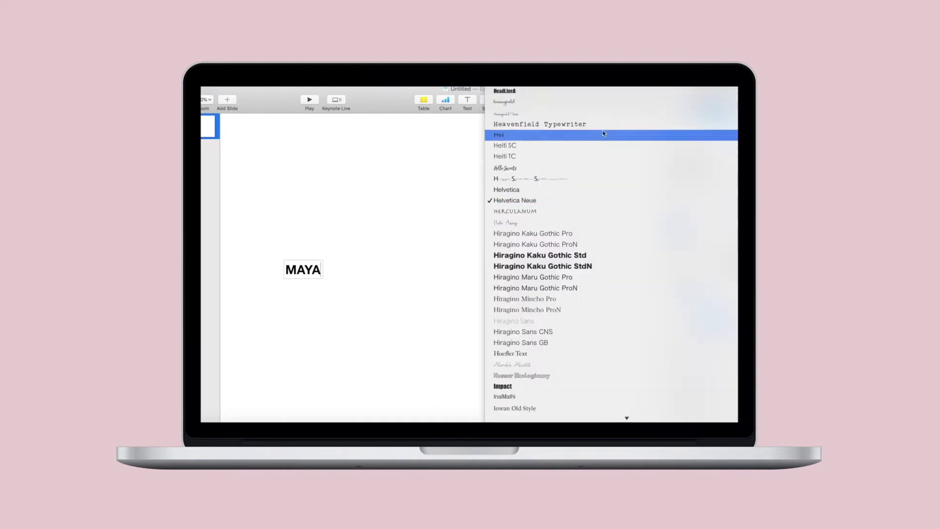
pyautogui.scroll(20, 608, 145)
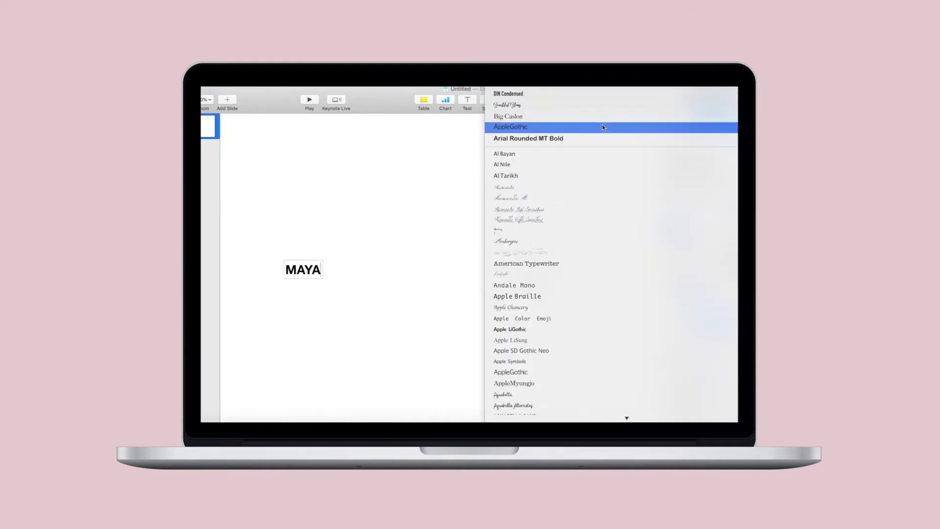
pyautogui.click(548, 94)
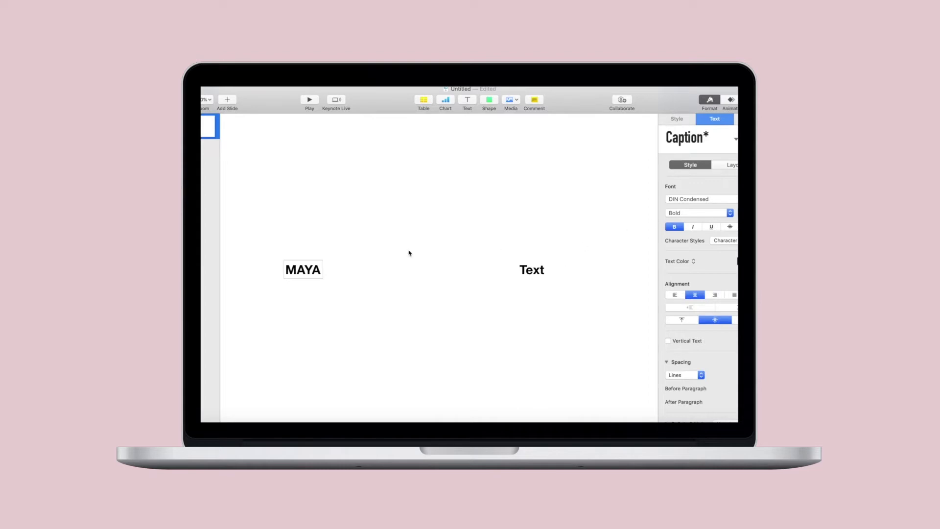
# Increase the font size of the "MAYA" text, keeping Helvetica Neue Bold
pyautogui.doubleClick(302, 271)
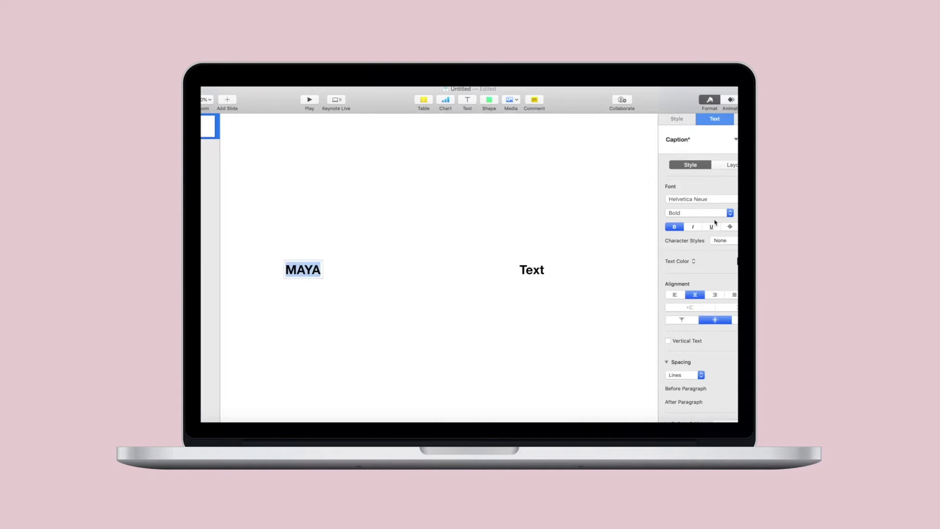
pyautogui.click(745, 213)
pyautogui.press('Return')
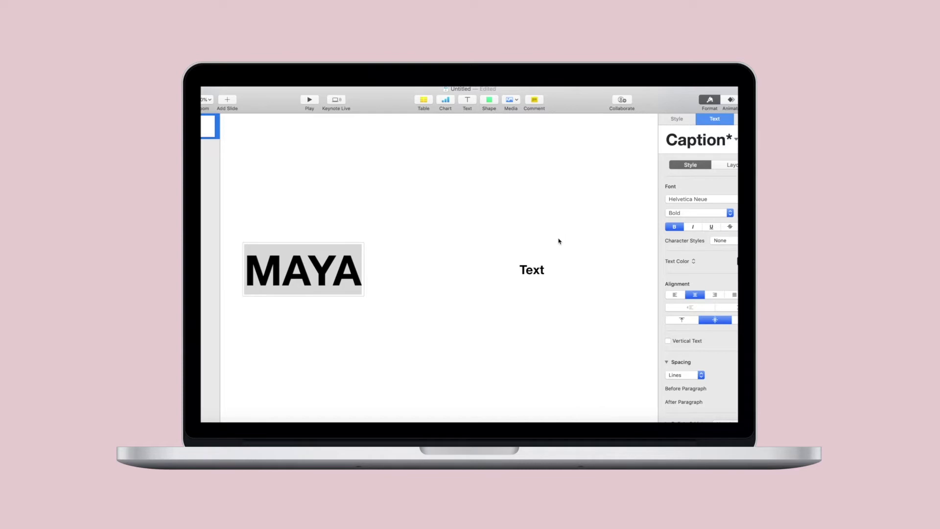
# Replace the placeholder in the remaining "Text" box with "exclusively"
pyautogui.click(536, 273)
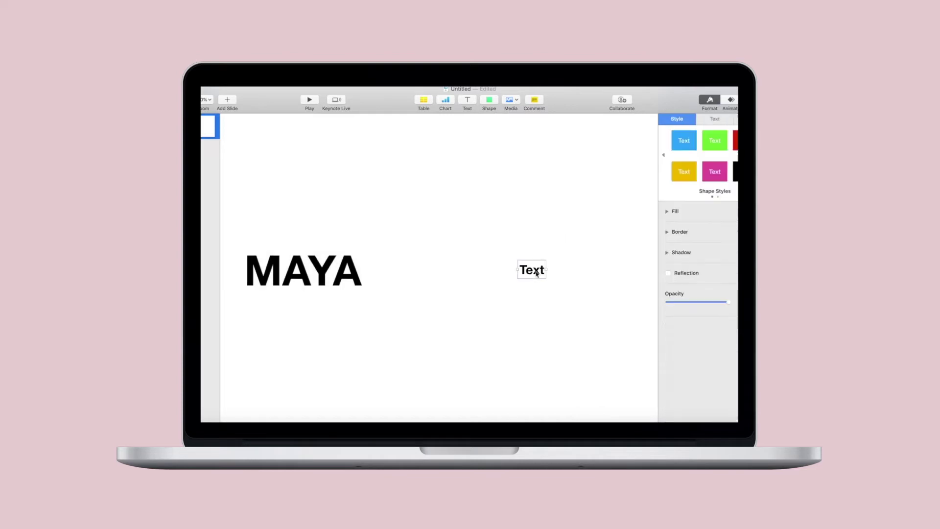
pyautogui.doubleClick(536, 273)
pyautogui.write('e')
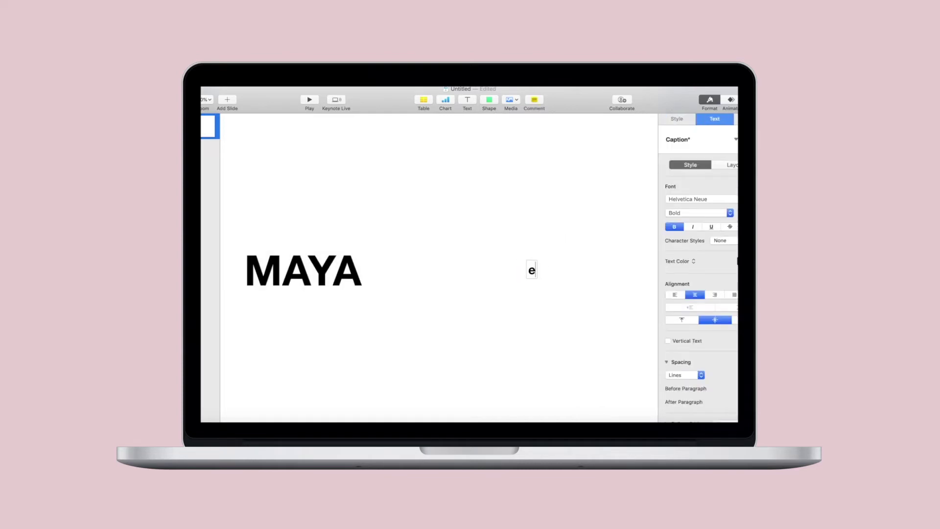
pyautogui.write('xclusively')
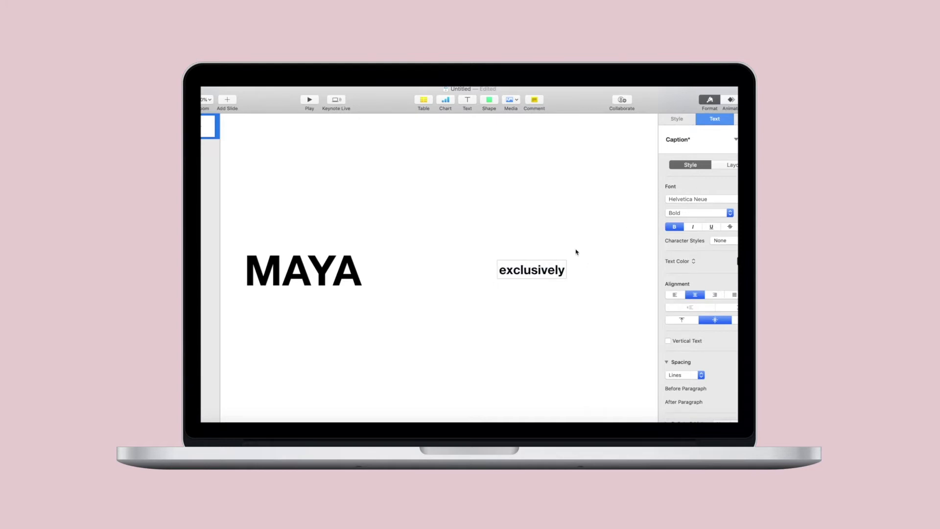
# Set the font of the "exclusively" text to DreamOnly
pyautogui.doubleClick(552, 264)
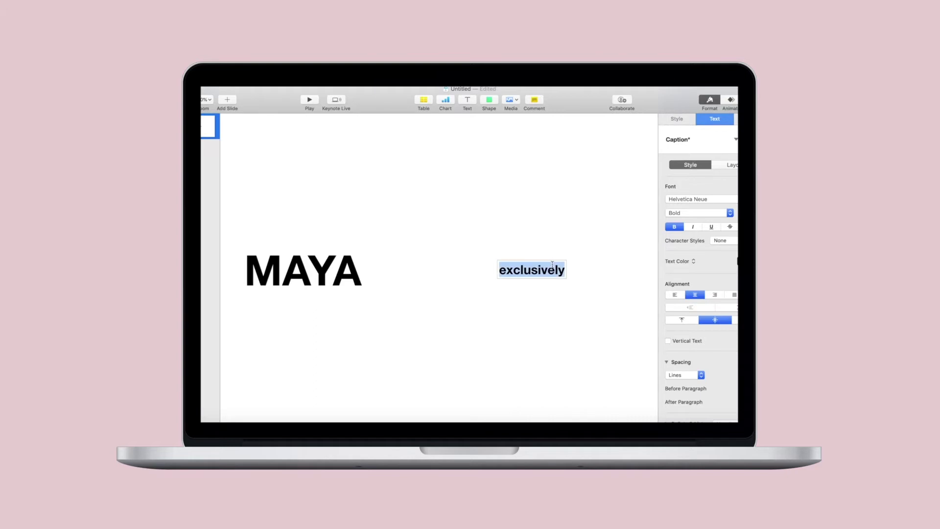
pyautogui.click(708, 199)
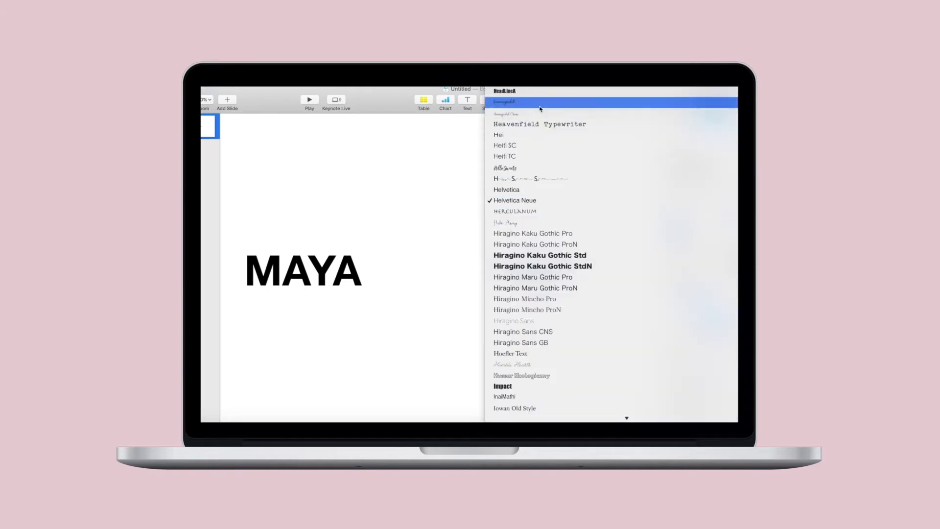
pyautogui.scroll(15, 540, 108)
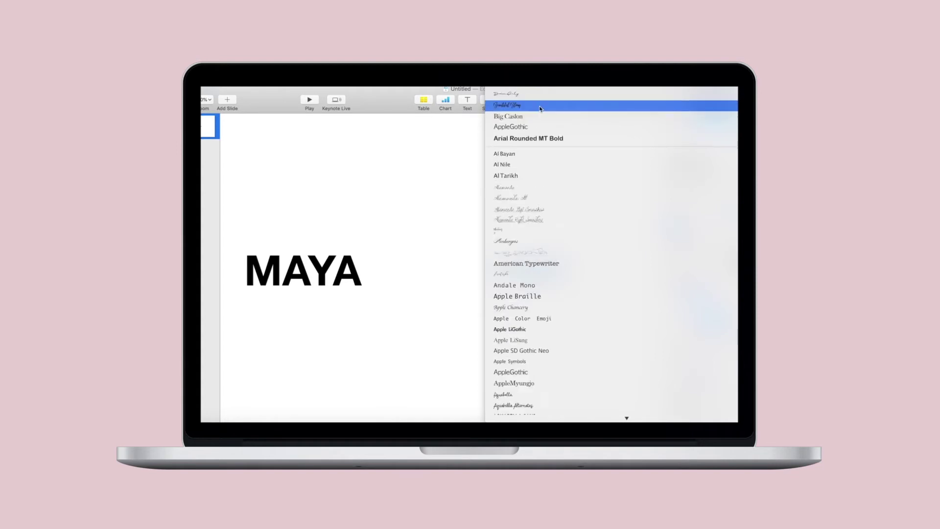
pyautogui.click(541, 95)
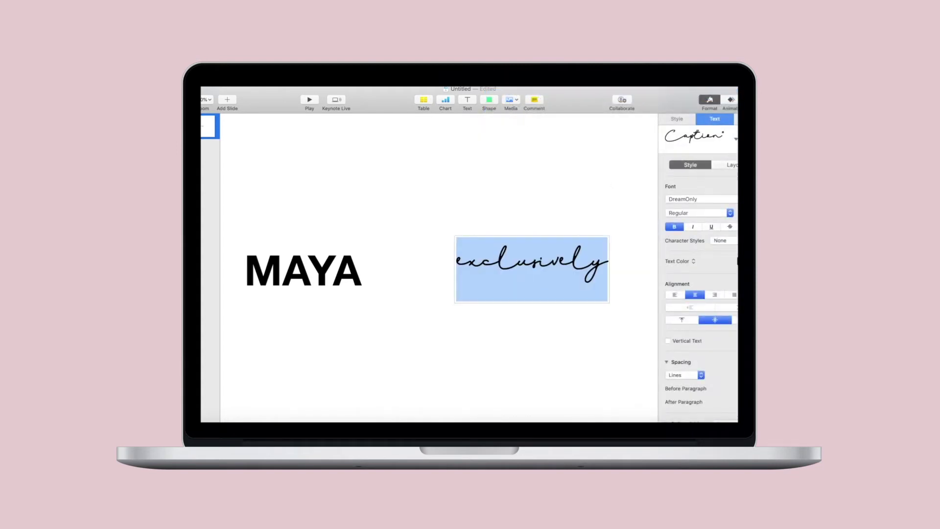
# Increase the font size of the "exclusively" script text while keeping it within the slide
pyautogui.click(741, 213)
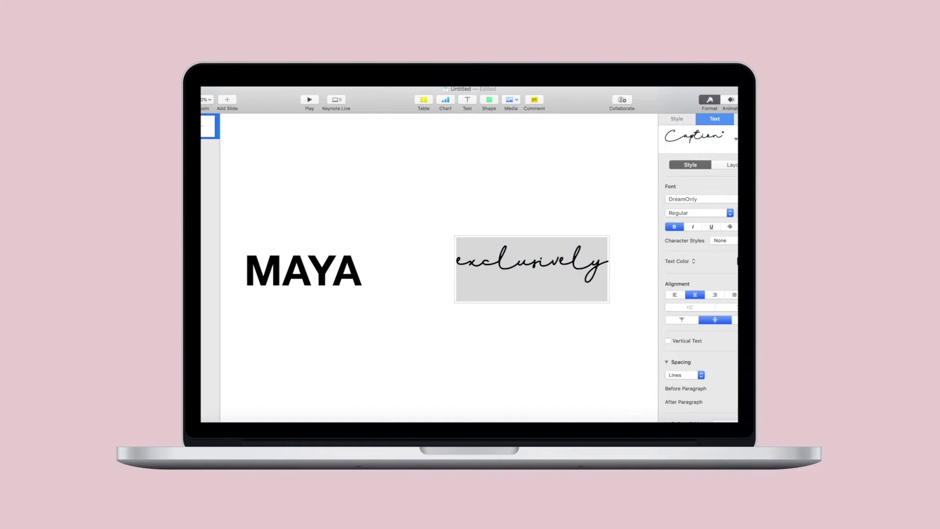
pyautogui.press('Return')
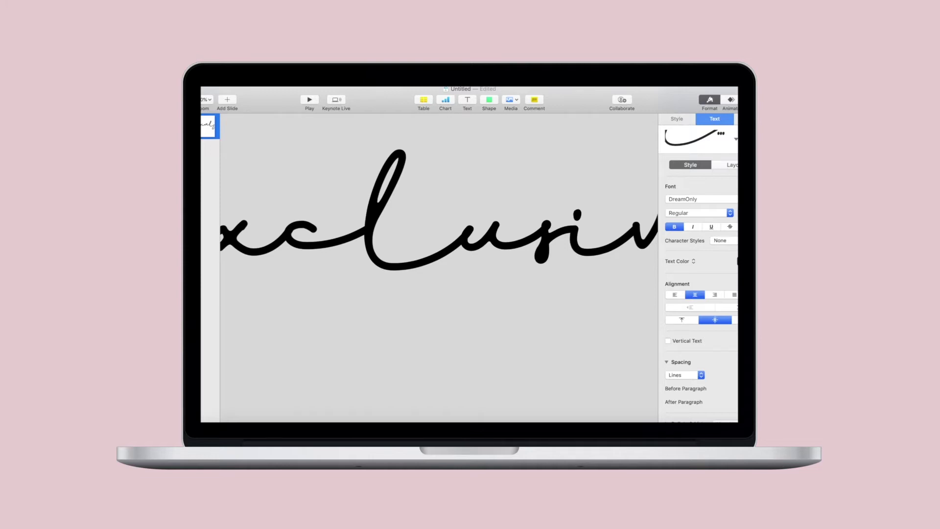
pyautogui.press('Return')
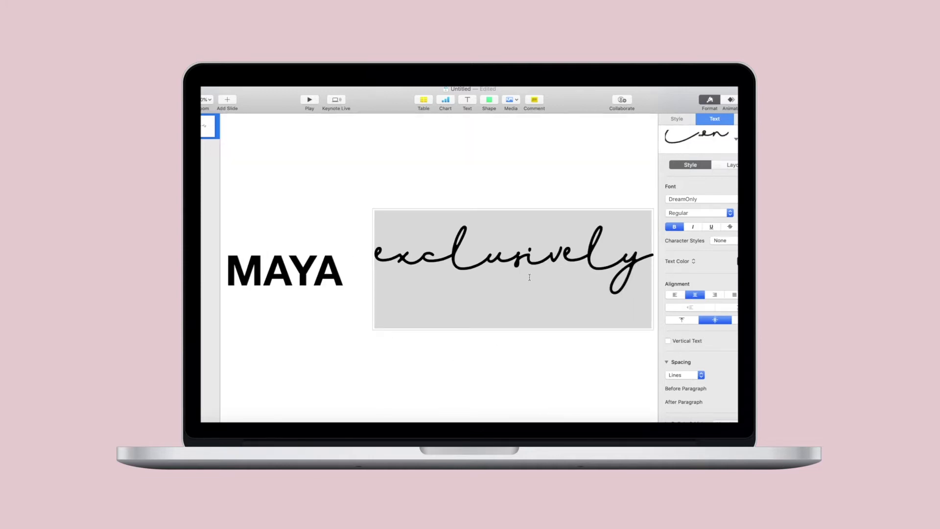
pyautogui.scroll(-3, 530, 279)
pyautogui.scroll(-3, 511, 283)
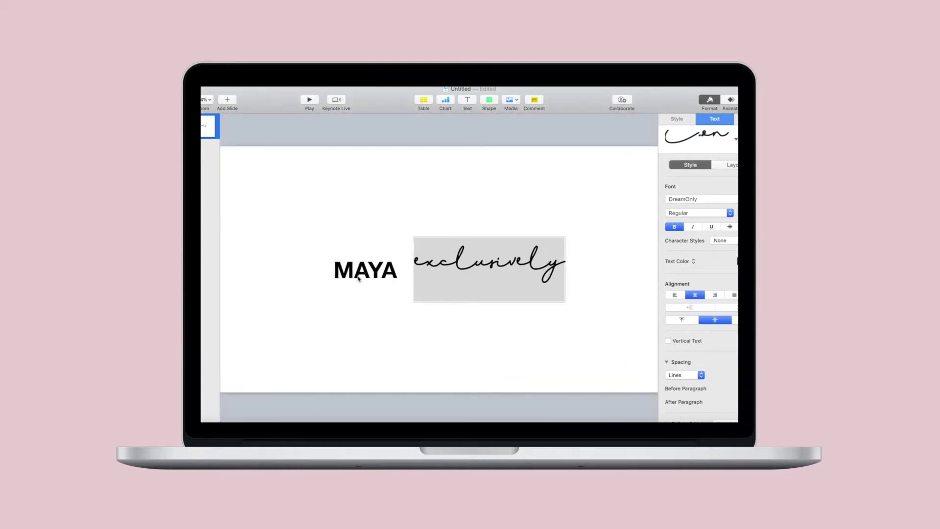
# Enlarge the "MAYA" text further so it stands out beside the script word
pyautogui.click(371, 272)
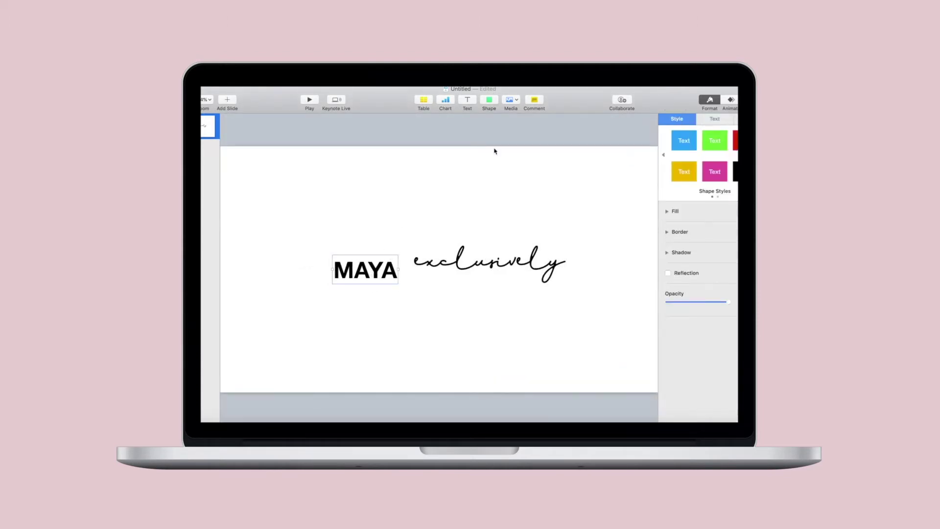
pyautogui.click(713, 120)
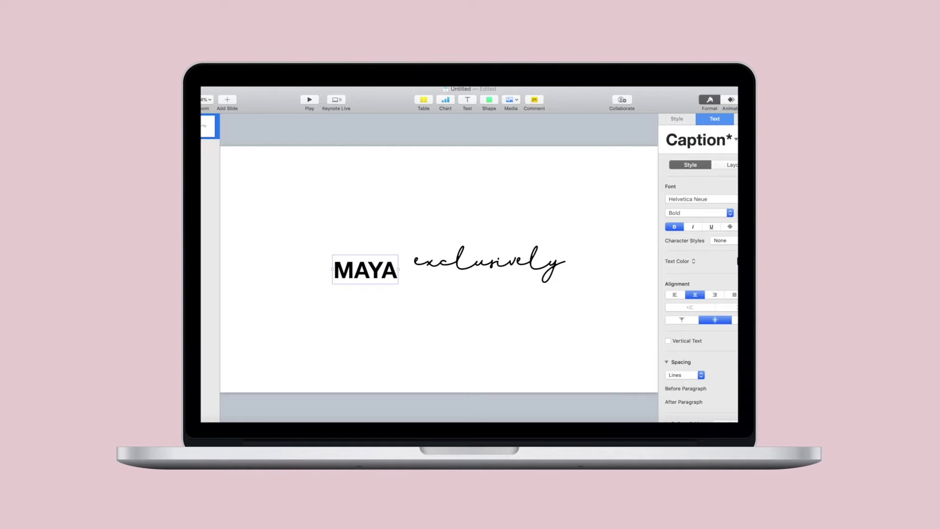
pyautogui.press('Return')
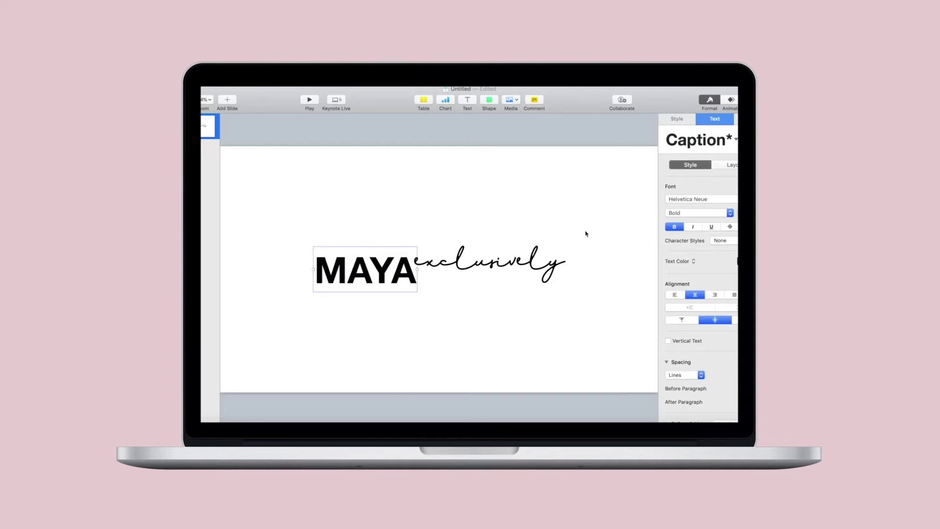
# Move "MAYA" and "exclusively" apart, leaving a gap in the middle of the slide with both words roughly level
pyautogui.moveTo(376, 249); pyautogui.dragTo(313, 256)
pyautogui.click(487, 257)
pyautogui.moveTo(487, 257); pyautogui.dragTo(519, 270)
pyautogui.scroll(-5, 519, 270)
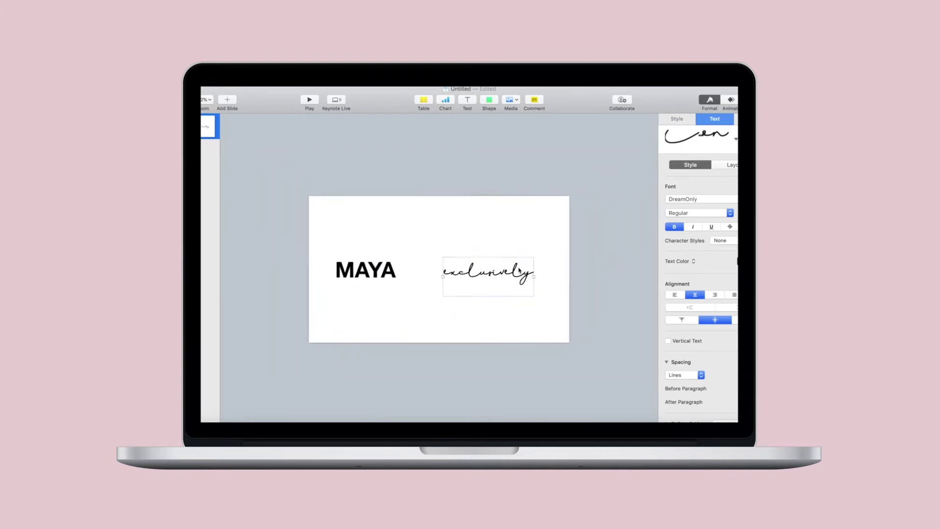
pyautogui.scroll(5, 519, 270)
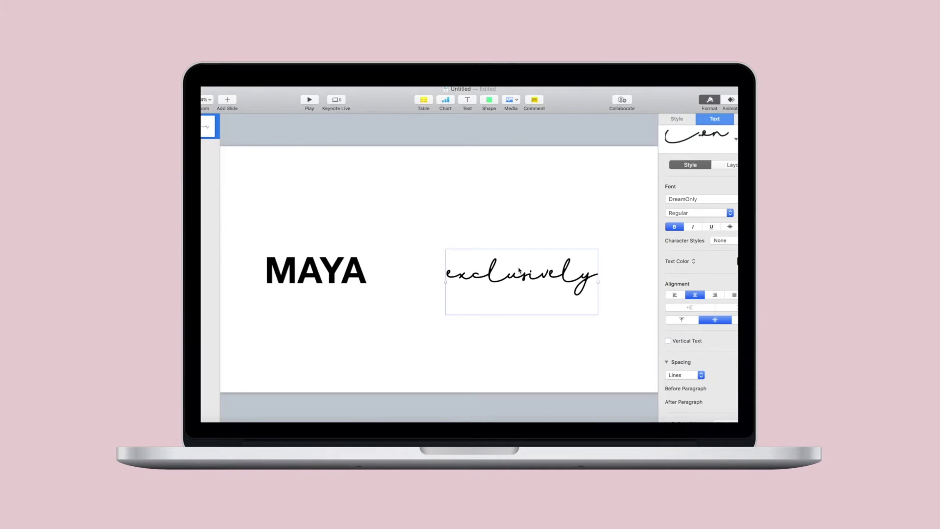
pyautogui.moveTo(544, 270); pyautogui.dragTo(553, 271)
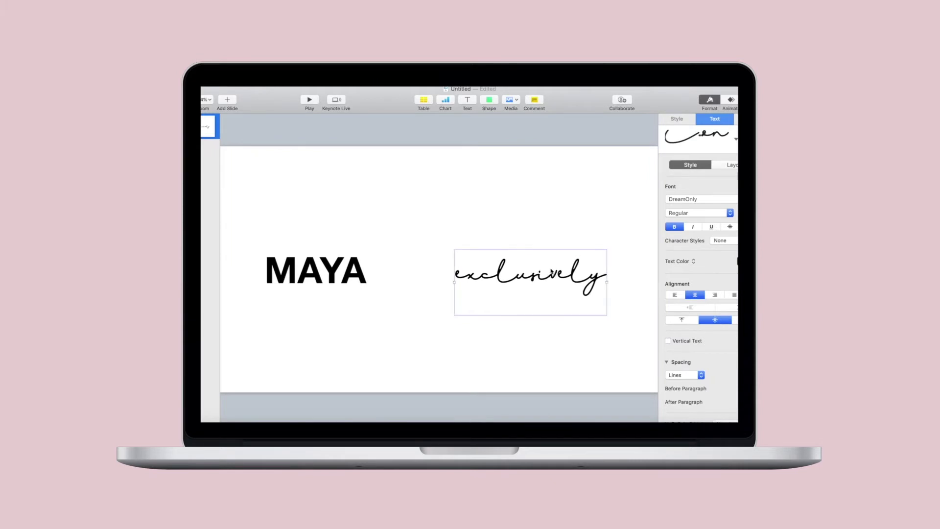
pyautogui.click(514, 197)
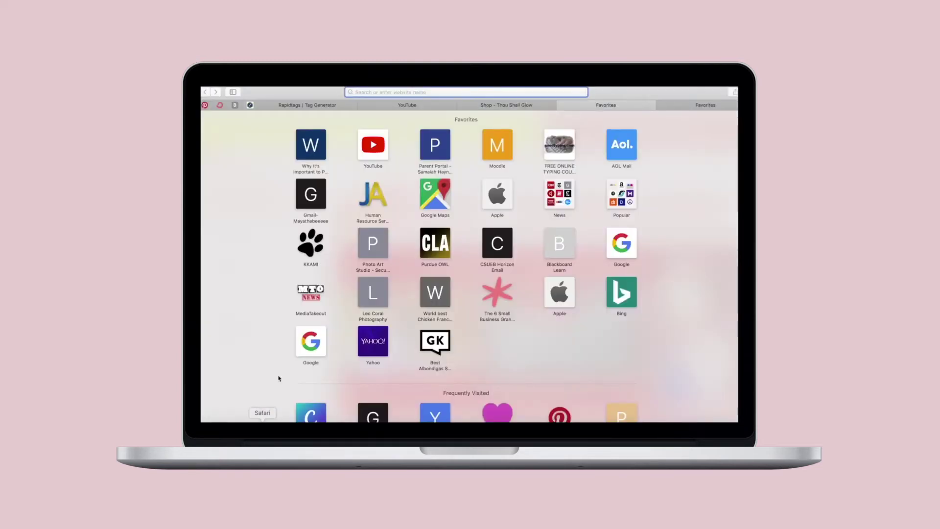
# Switch to Safari and search Google Images for "pink heart png"
pyautogui.write('pink he')
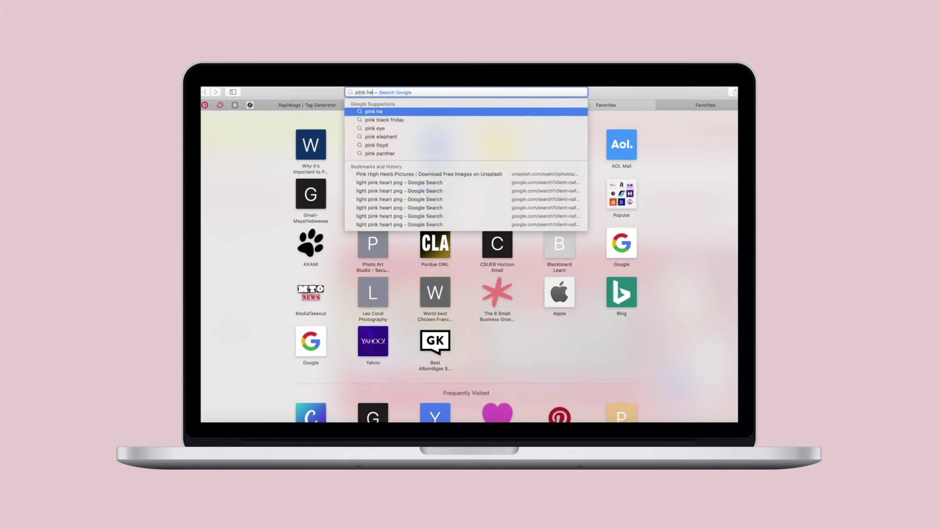
pyautogui.write('art png')
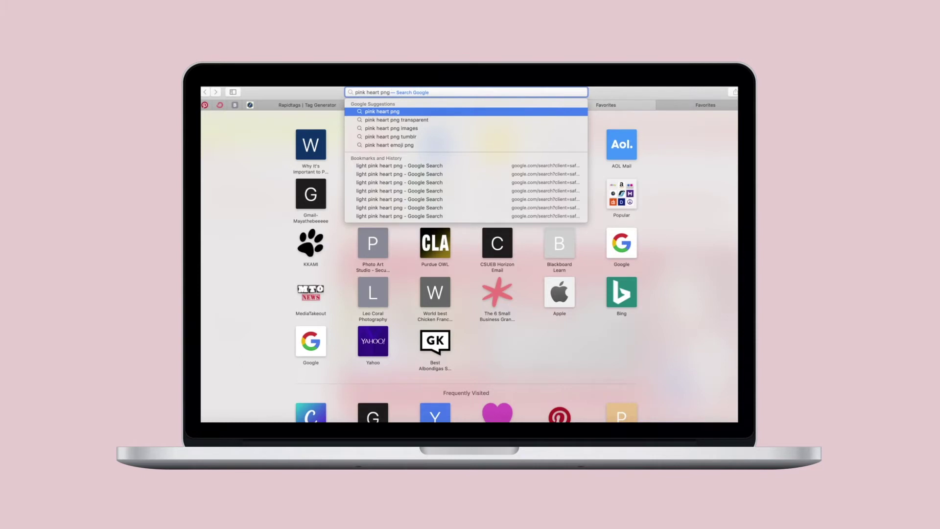
pyautogui.press('Return')
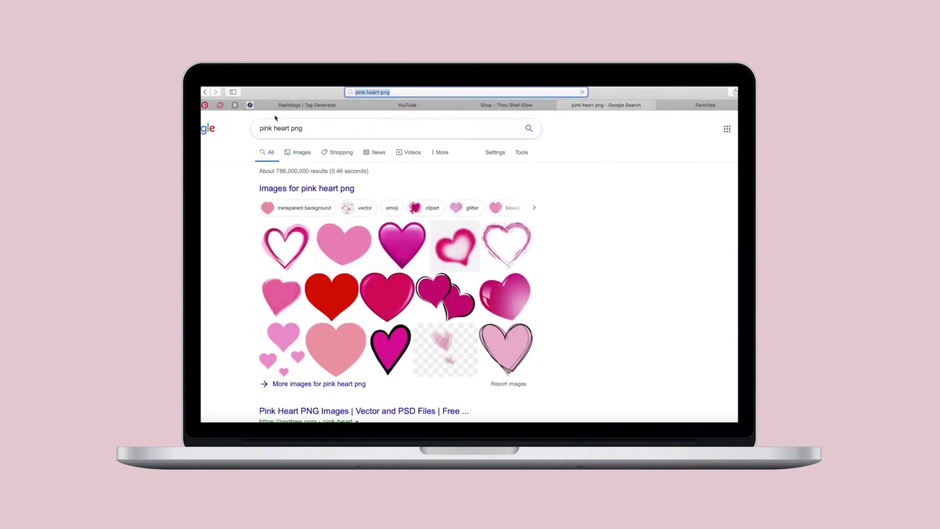
pyautogui.click(300, 154)
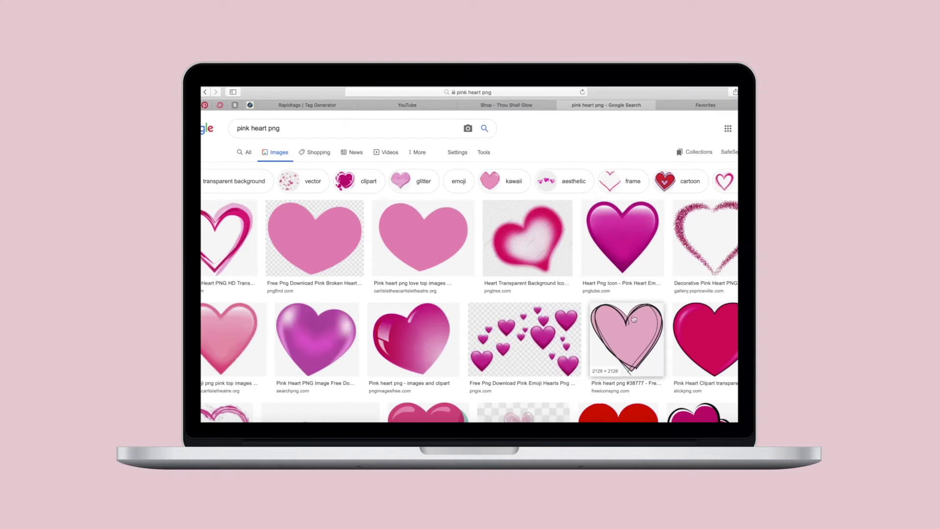
# Try to save the pink heart with the sketched black outline from the image results, and close the search tab
pyautogui.click(630, 338)
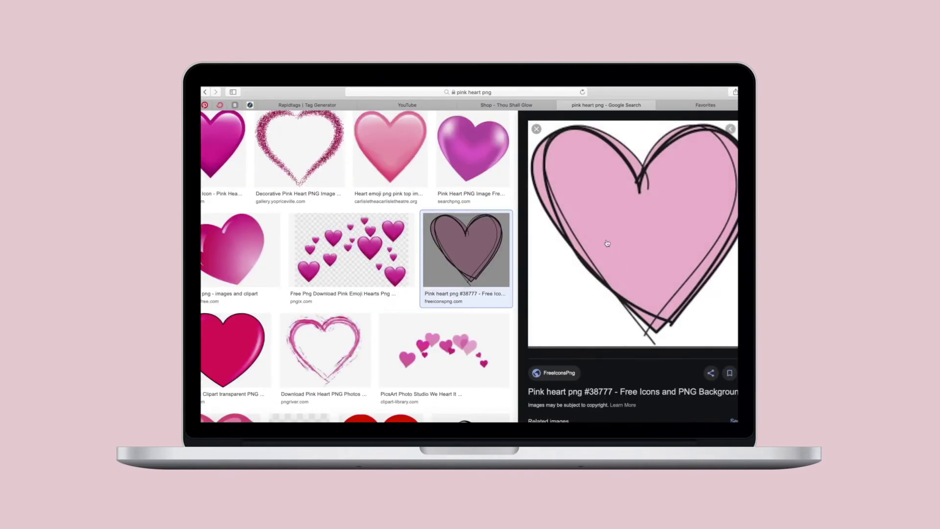
pyautogui.rightClick(607, 243)
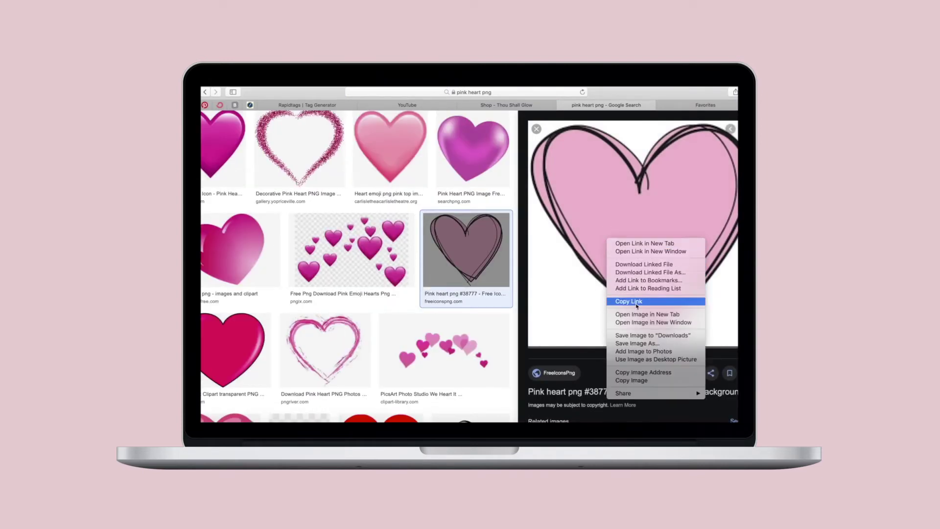
pyautogui.click(637, 344)
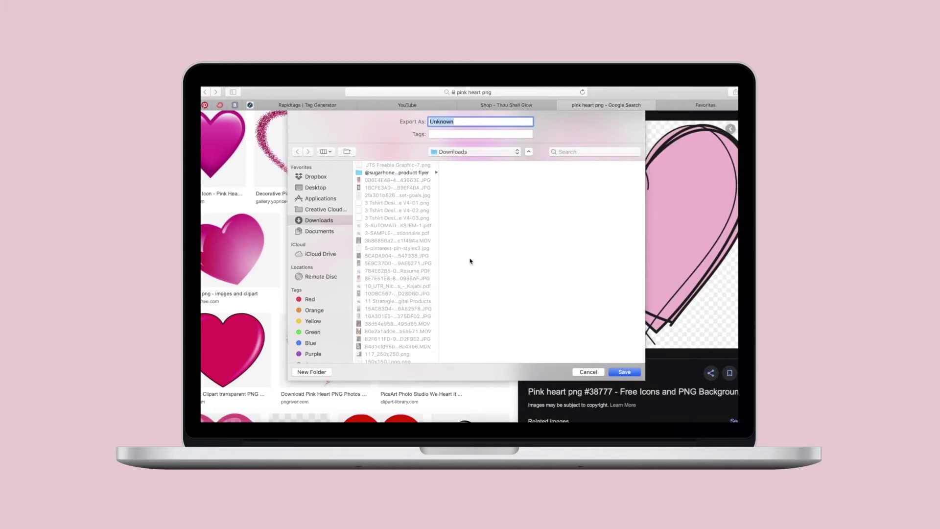
pyautogui.click(588, 372)
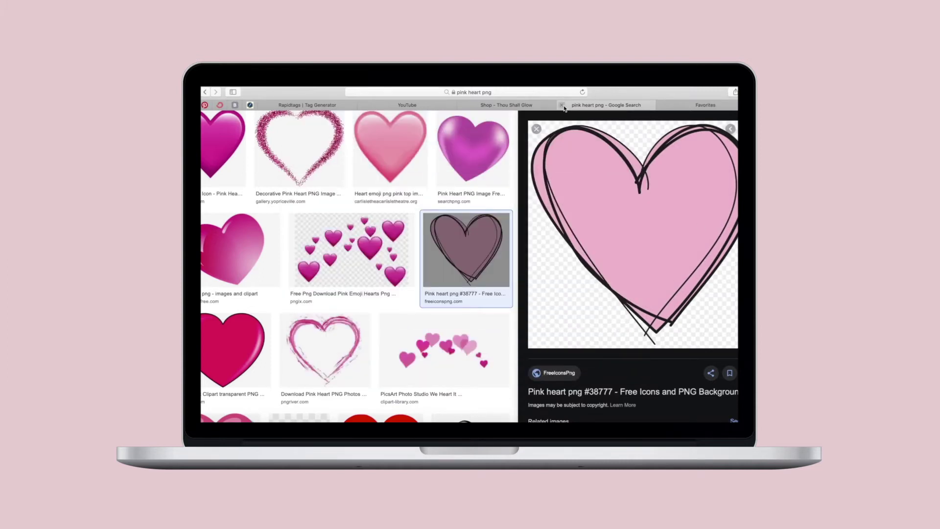
pyautogui.click(561, 105)
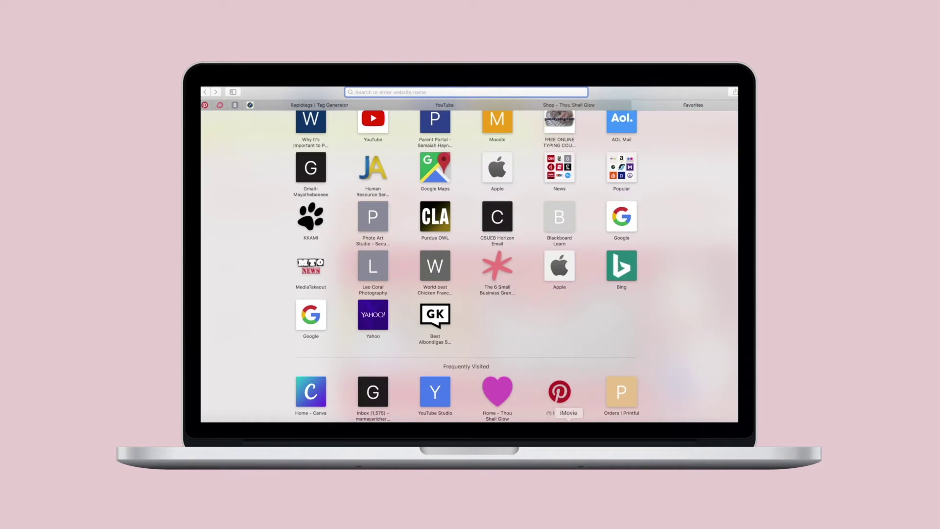
# Switch back to Keynote and insert the "heart" image from the Desktop folder onto the slide
pyautogui.click(590, 430)
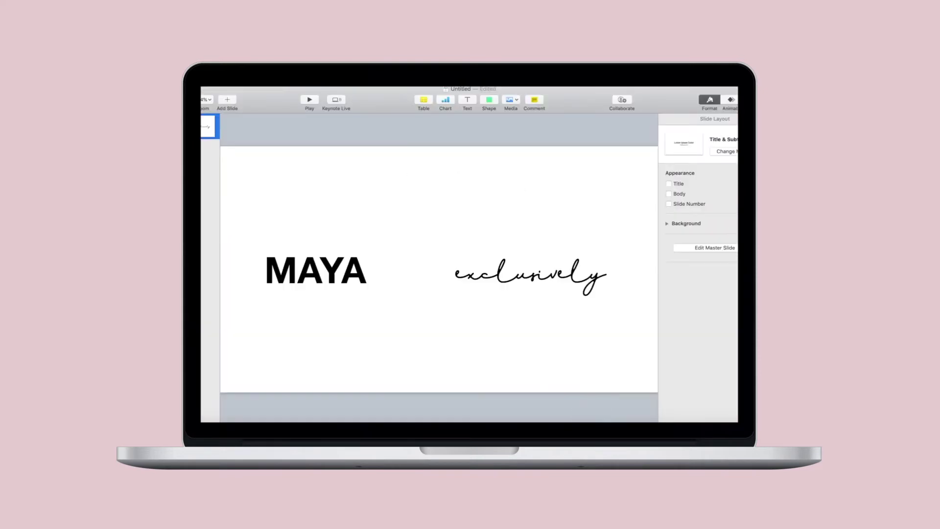
pyautogui.click(264, 77)
pyautogui.click(291, 215)
pyautogui.click(291, 216)
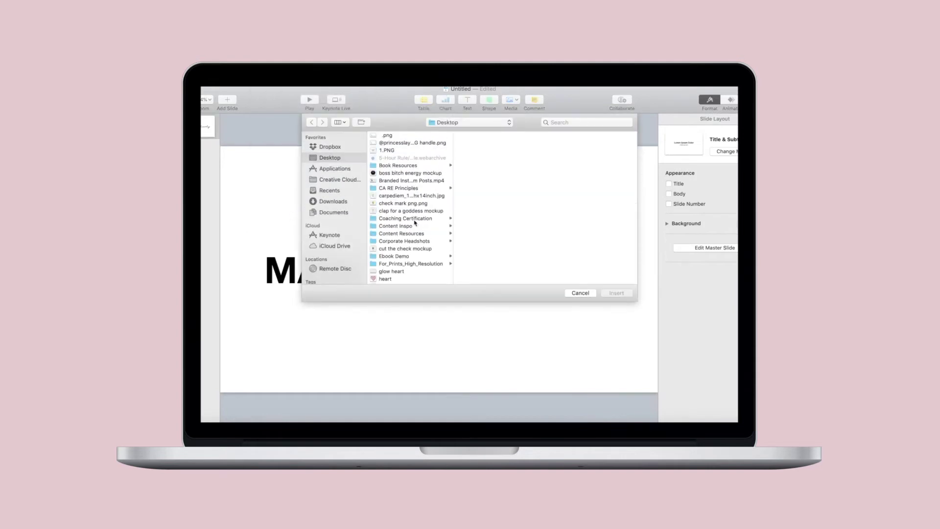
pyautogui.scroll(-4, 412, 216)
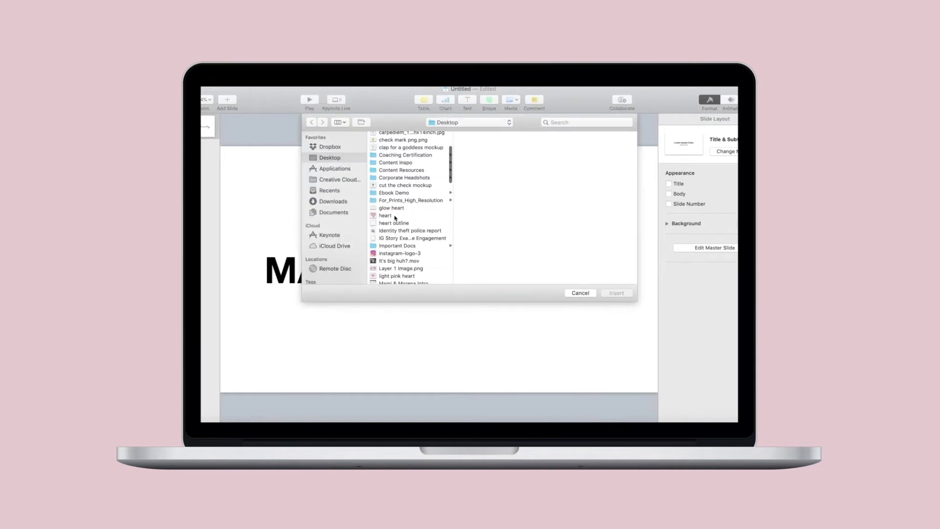
pyautogui.click(395, 215)
pyautogui.click(620, 294)
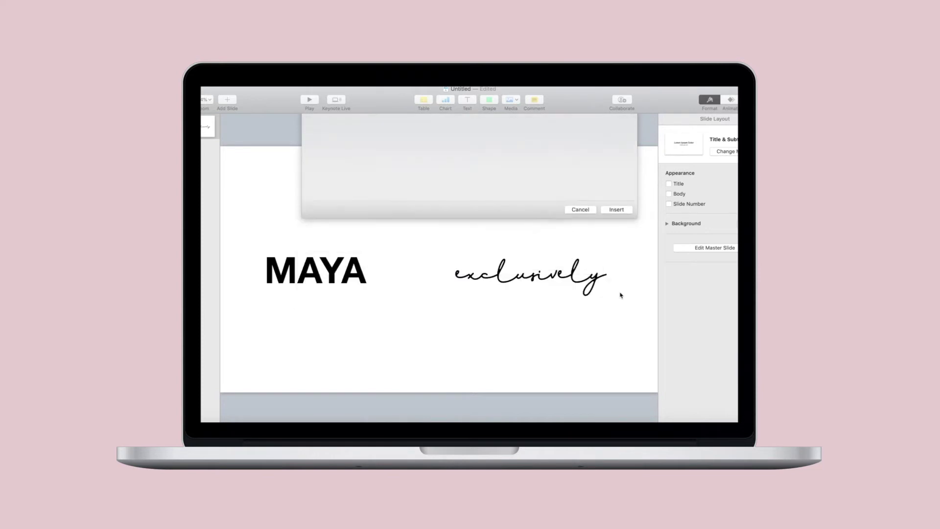
# Place the heart in the gap between the two words and nudge "exclusively" and "MAYA" closer to it on either side
pyautogui.moveTo(434, 264); pyautogui.dragTo(415, 265)
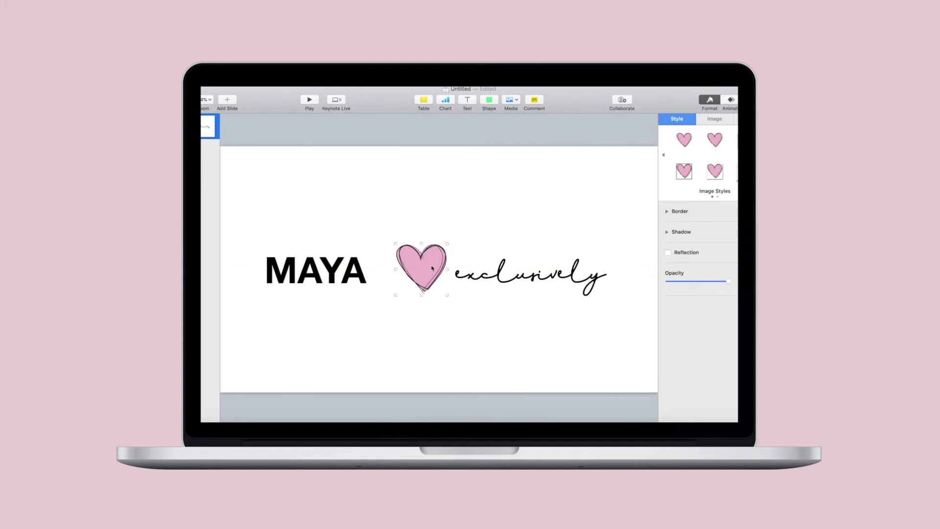
pyautogui.moveTo(423, 266); pyautogui.dragTo(416, 266)
pyautogui.click(485, 278)
pyautogui.hotkey('shift', 'Left')
pyautogui.hotkey('shift', 'Left')
pyautogui.hotkey('shift', 'Left')
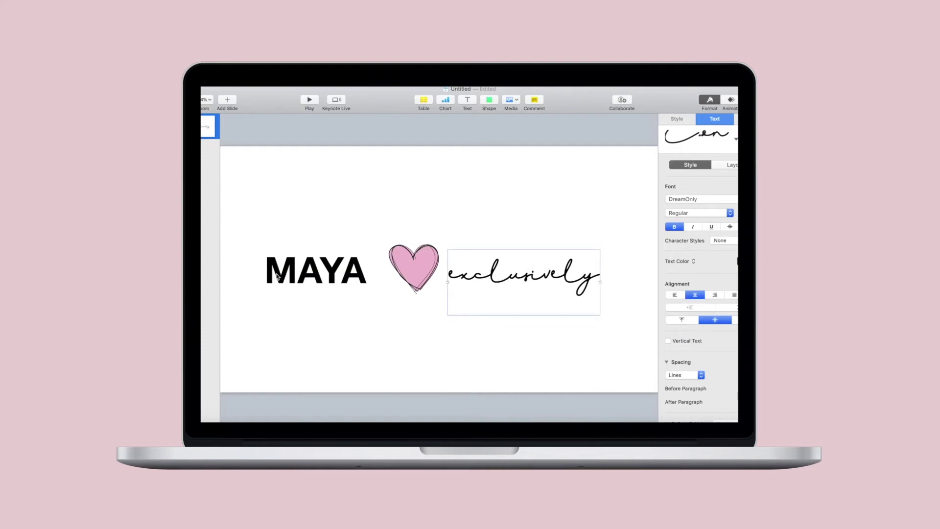
pyautogui.click(283, 276)
pyautogui.hotkey('shift', 'Right')
pyautogui.hotkey('shift', 'Right')
pyautogui.hotkey('shift', 'Right')
pyautogui.hotkey('shift', 'Right')
pyautogui.hotkey('shift', 'Right')
pyautogui.click(480, 221)
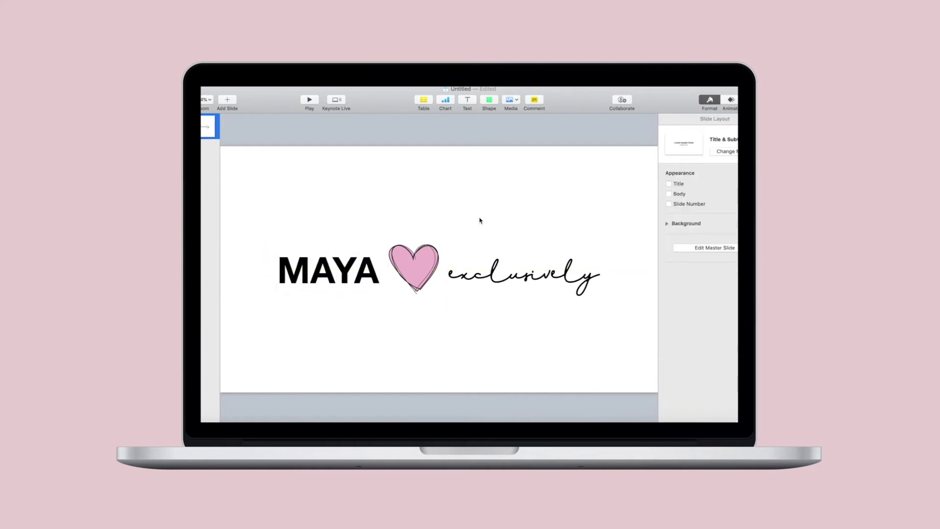
# Add a Sparkle build-in effect to the "MAYA" text
pyautogui.click(322, 282)
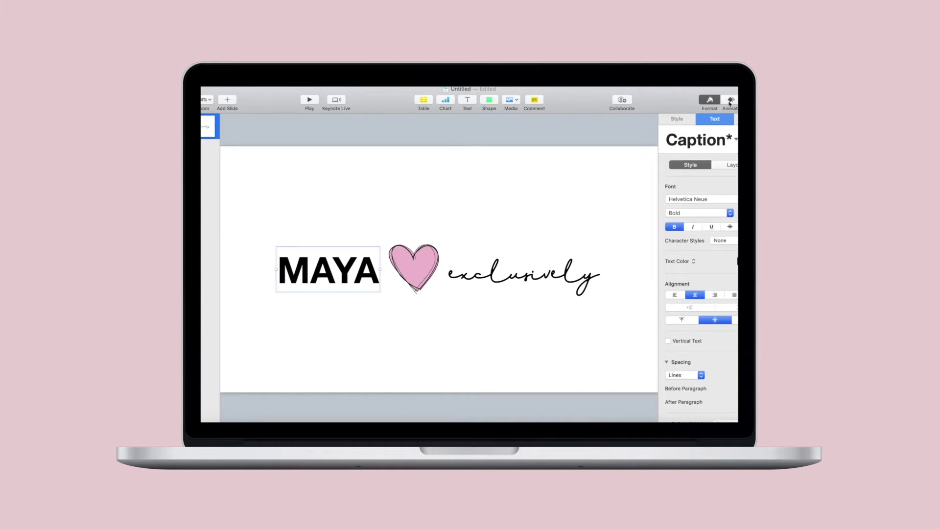
pyautogui.click(729, 102)
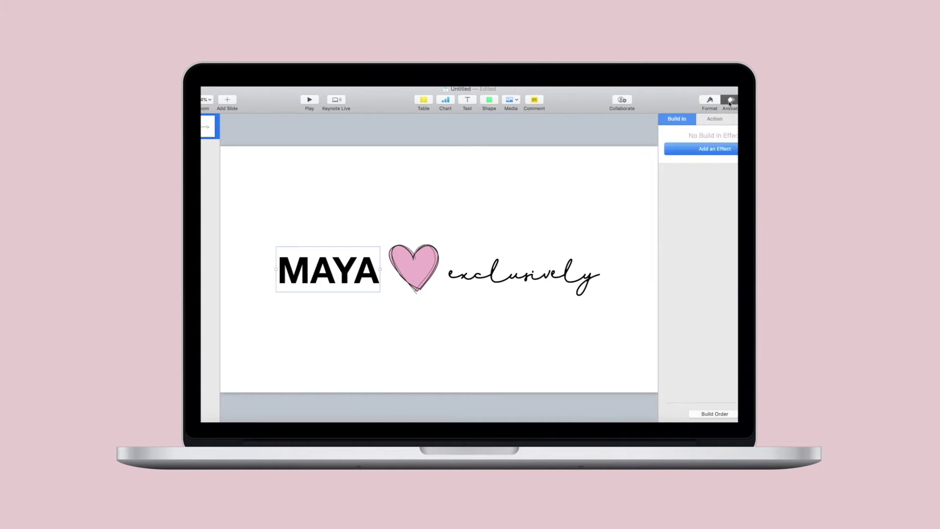
pyautogui.click(705, 150)
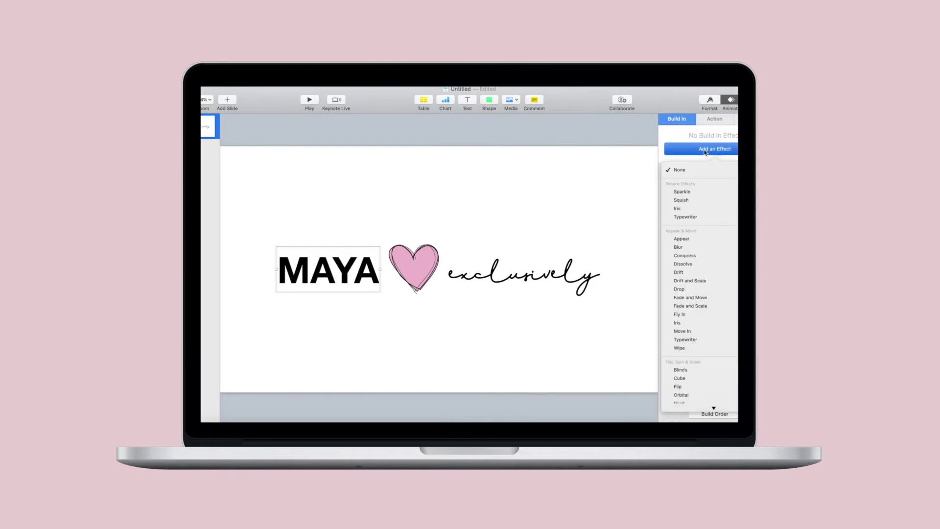
pyautogui.click(695, 191)
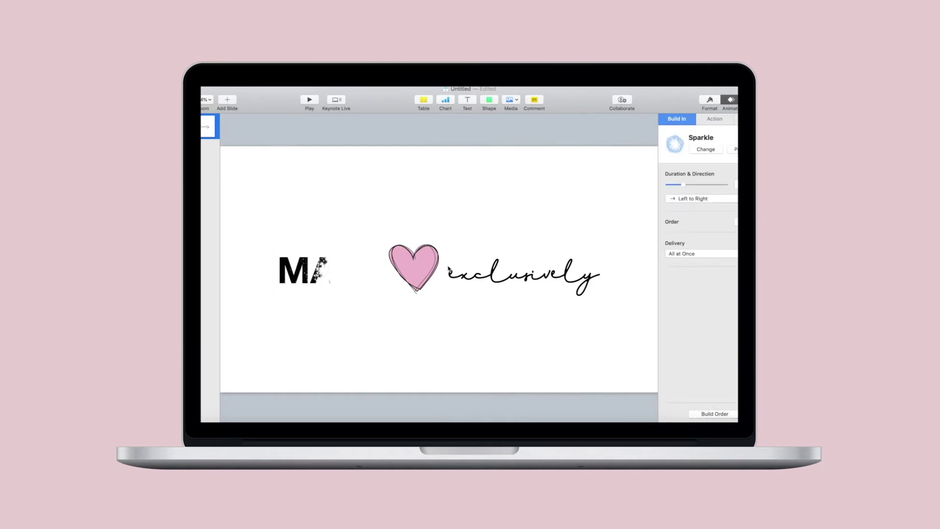
# Give the pink heart image a Sparkle build-in effect and open the list of alternative effects
pyautogui.click(419, 259)
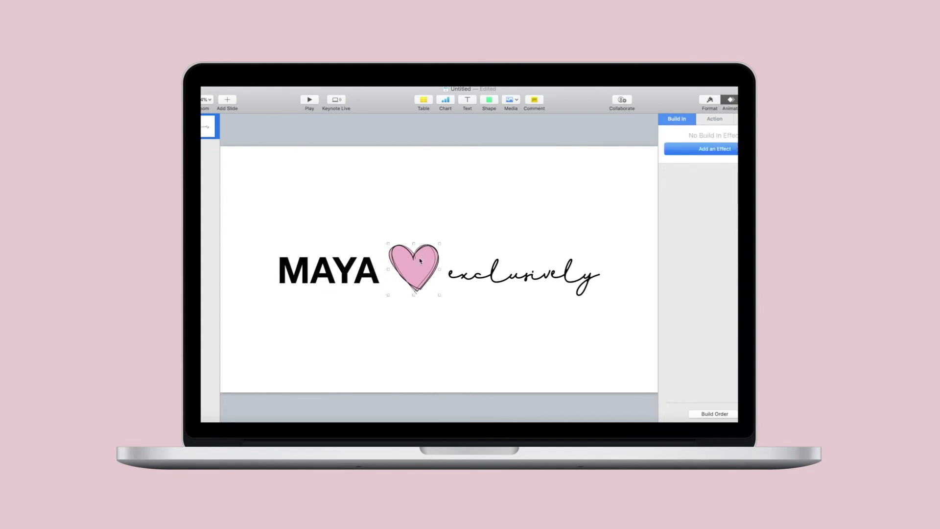
pyautogui.click(720, 152)
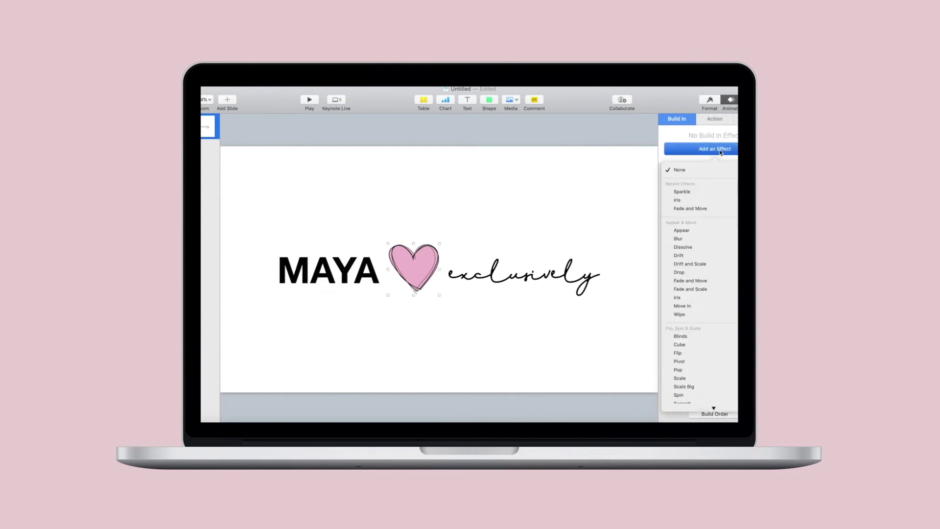
pyautogui.click(695, 193)
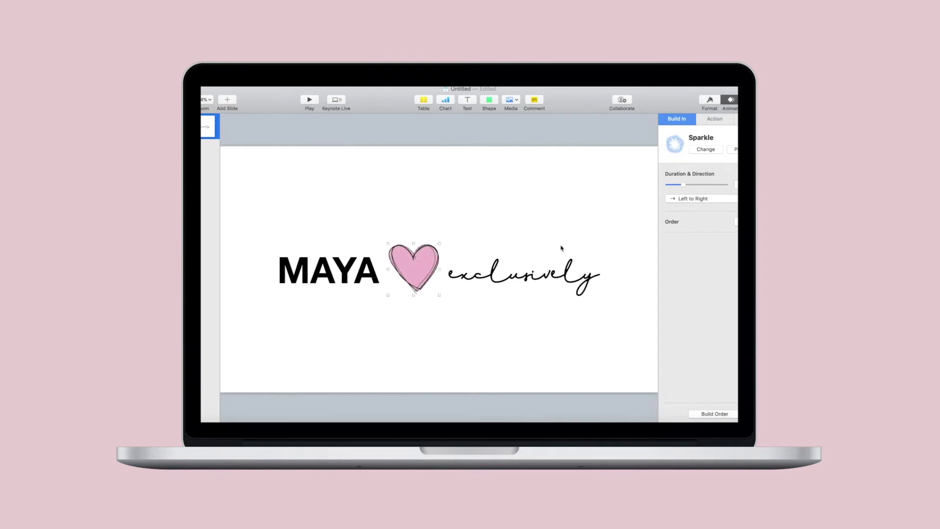
pyautogui.click(711, 151)
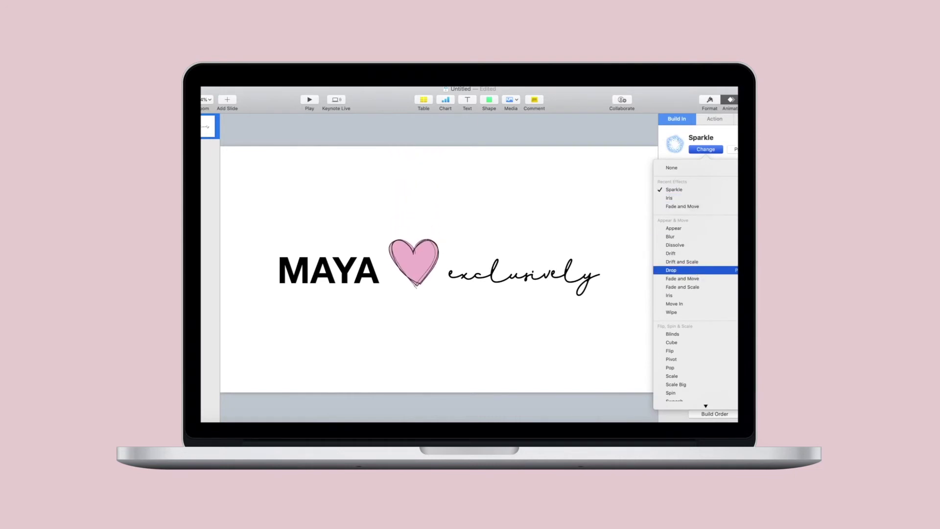
# Apply the Sparkle build-in effect to the script word "exclusively"
pyautogui.click(572, 284)
pyautogui.click(711, 150)
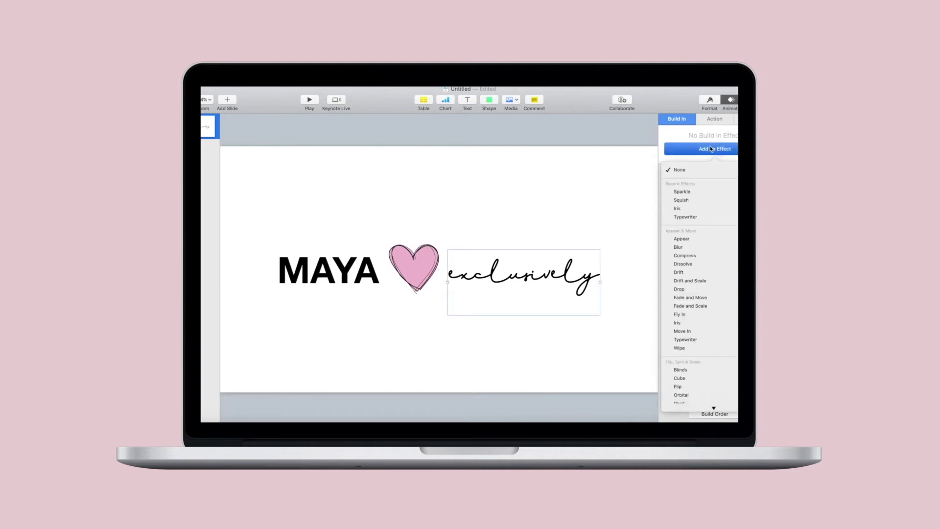
pyautogui.click(695, 191)
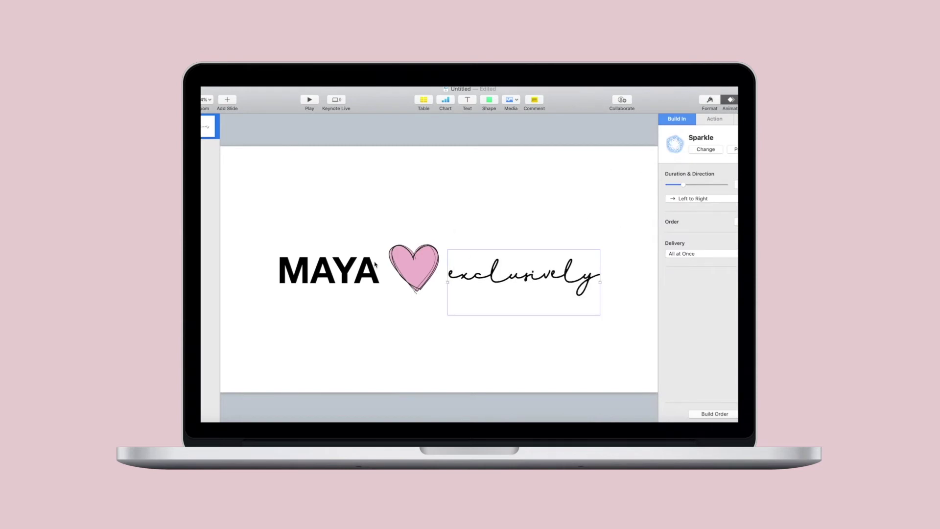
# Add a Crumble build-out effect to the "MAYA" text
pyautogui.click(345, 272)
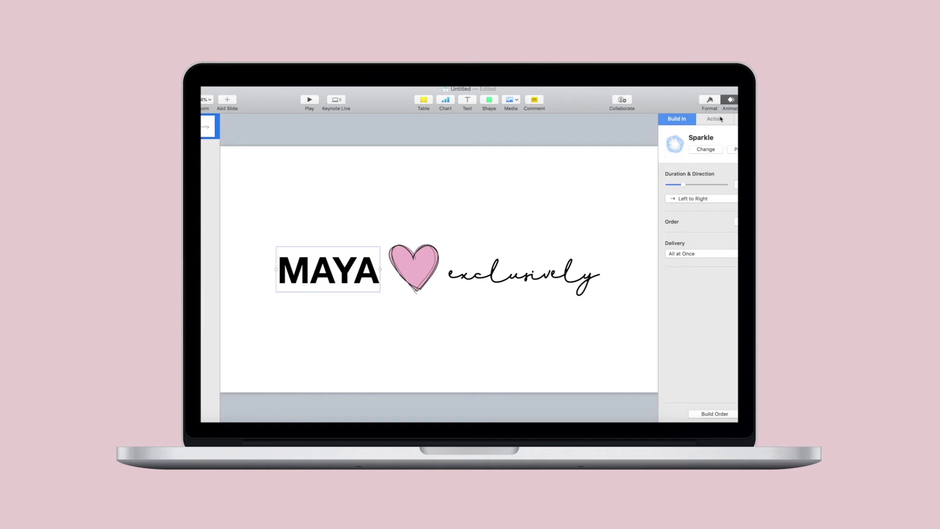
pyautogui.click(736, 119)
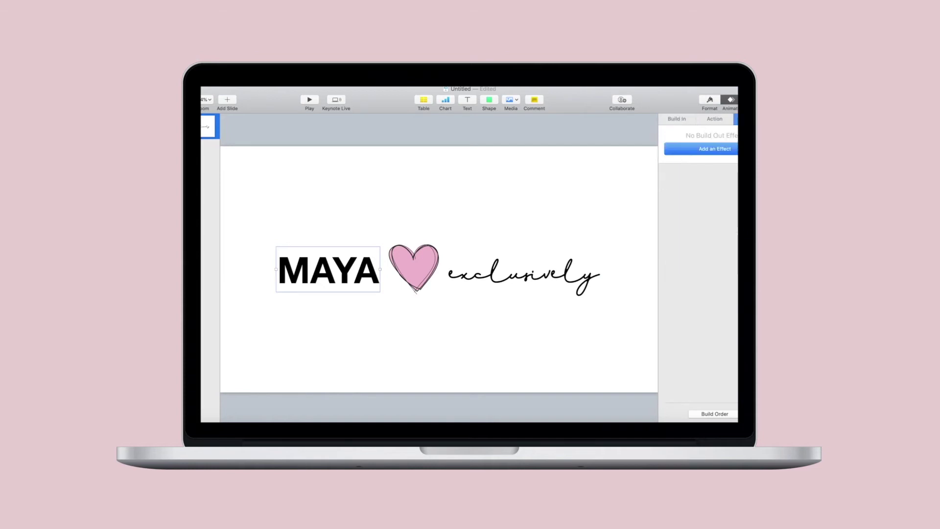
pyautogui.click(714, 150)
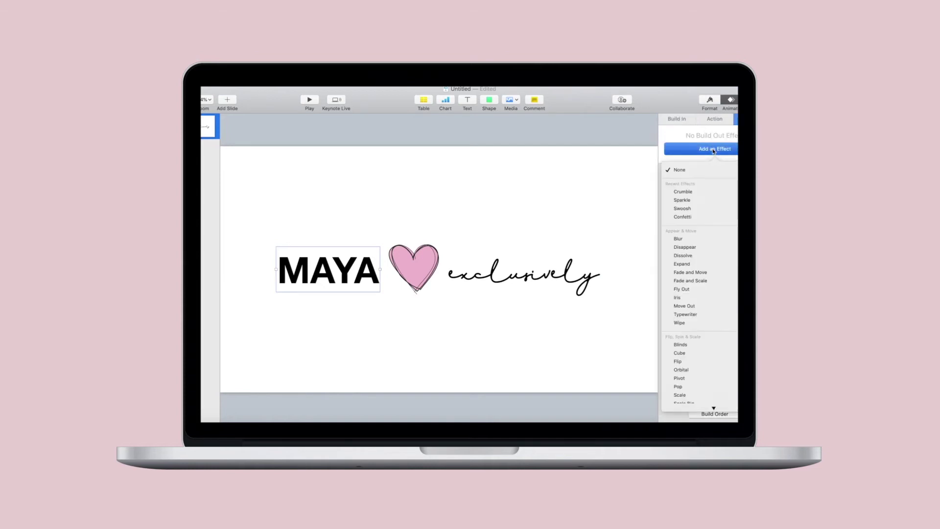
pyautogui.click(696, 192)
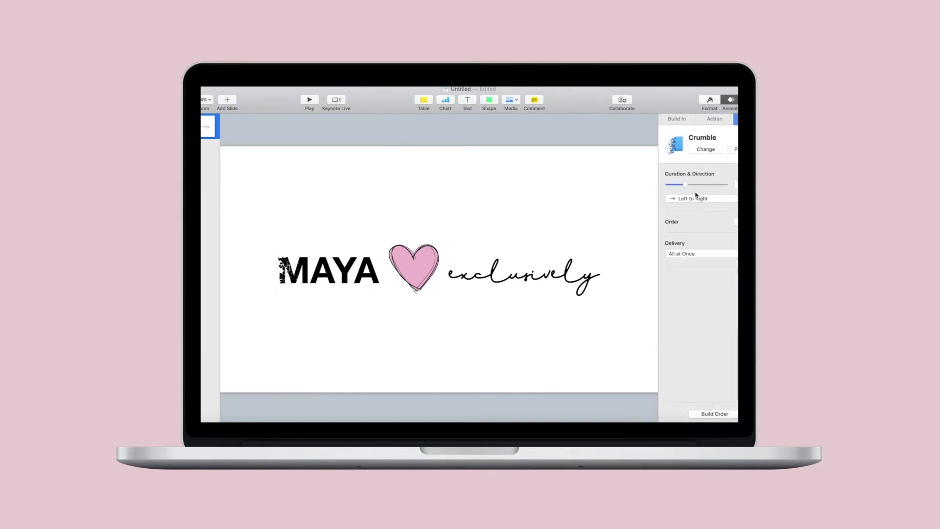
# Apply the Crumble build-out effect to the script word "exclusively"
pyautogui.click(556, 278)
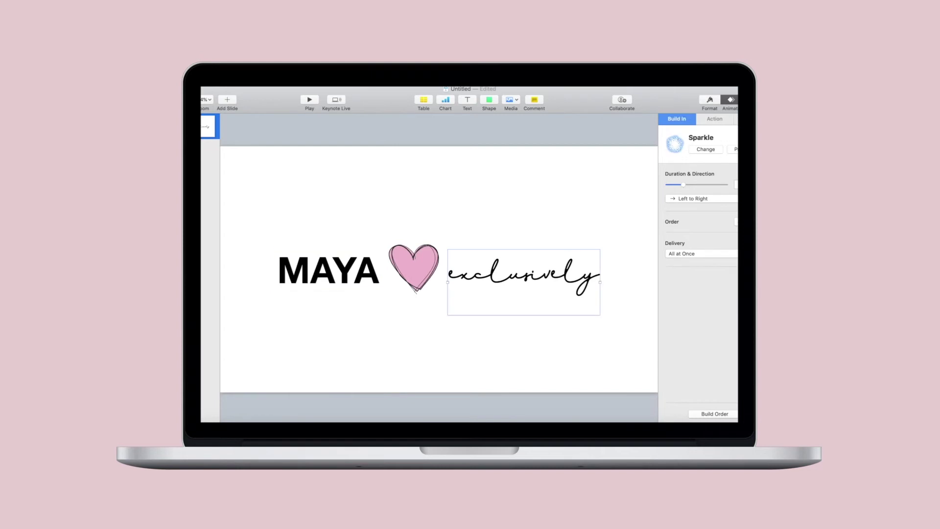
pyautogui.click(736, 119)
pyautogui.click(711, 152)
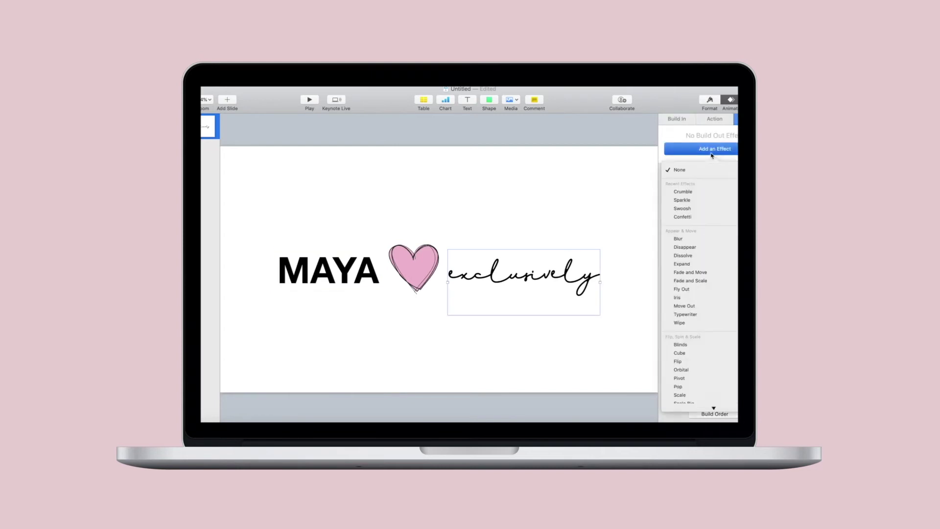
pyautogui.click(705, 193)
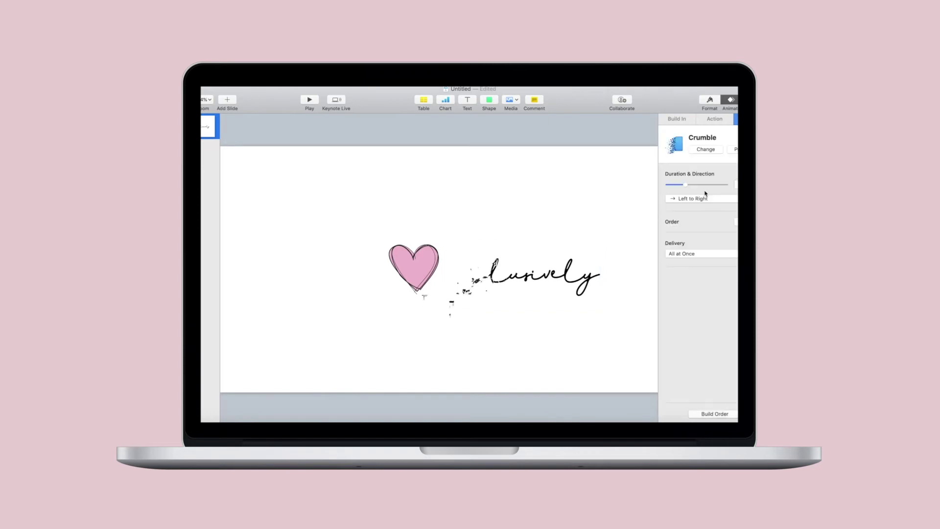
# Give the pink heart image a Confetti build-out effect
pyautogui.click(420, 269)
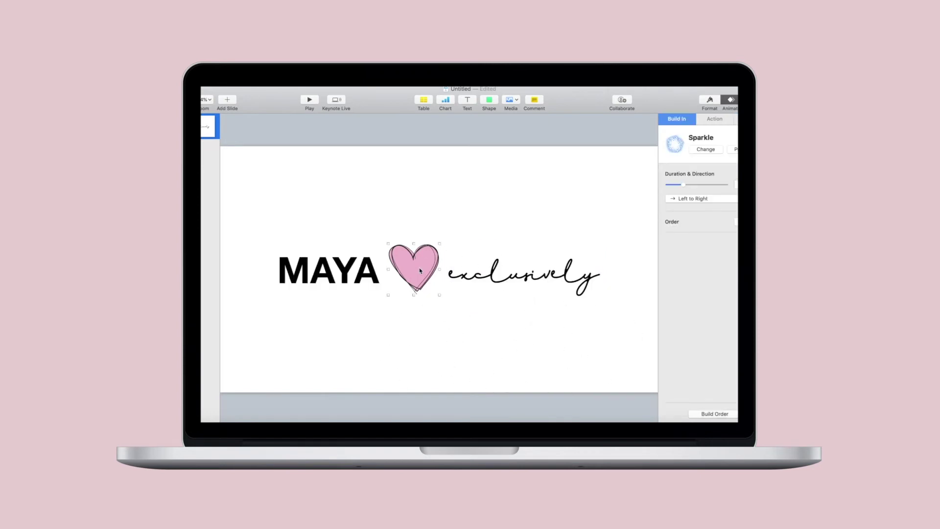
pyautogui.click(735, 119)
pyautogui.click(715, 149)
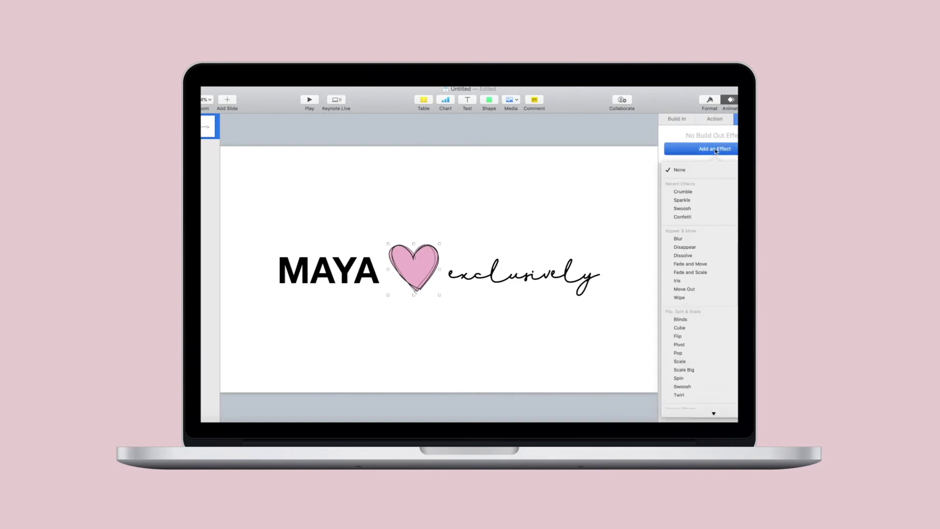
pyautogui.click(691, 218)
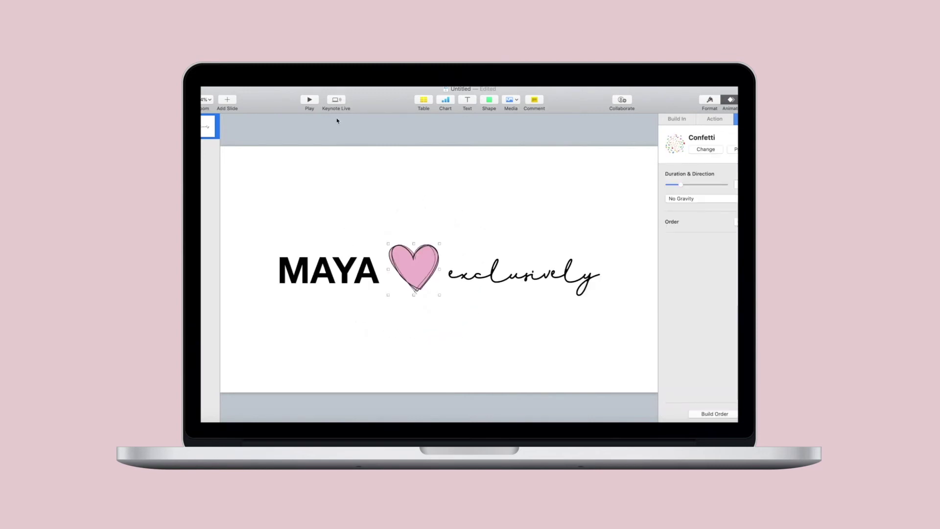
# In the build order, chain the three build-ins into one automatic sequence and the three build-outs into a second one
pyautogui.click(717, 416)
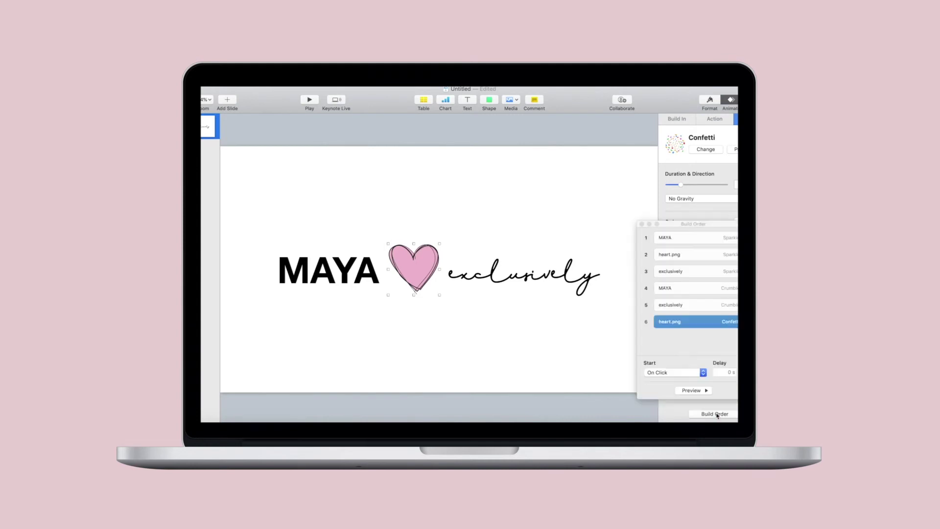
pyautogui.click(686, 256)
pyautogui.moveTo(685, 256); pyautogui.dragTo(681, 240)
pyautogui.click(685, 271)
pyautogui.moveTo(685, 272); pyautogui.dragTo(682, 257)
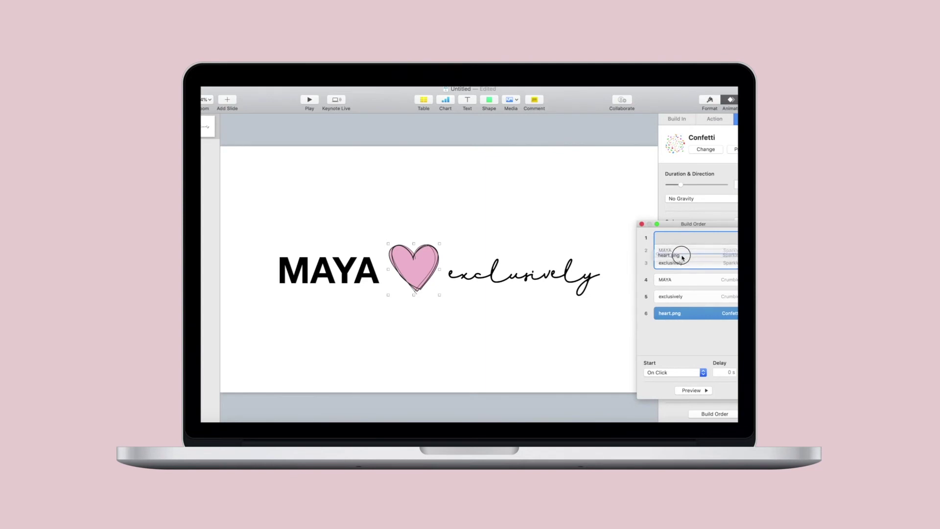
pyautogui.moveTo(683, 258); pyautogui.dragTo(682, 258)
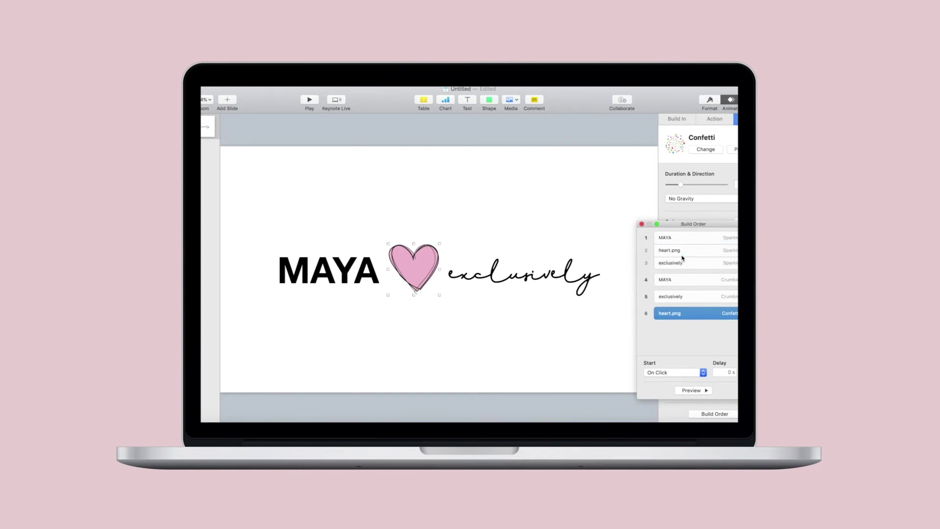
pyautogui.moveTo(680, 297)
pyautogui.mouseDown()
pyautogui.moveTo(676, 283)
pyautogui.moveTo(680, 299)
pyautogui.mouseUp()
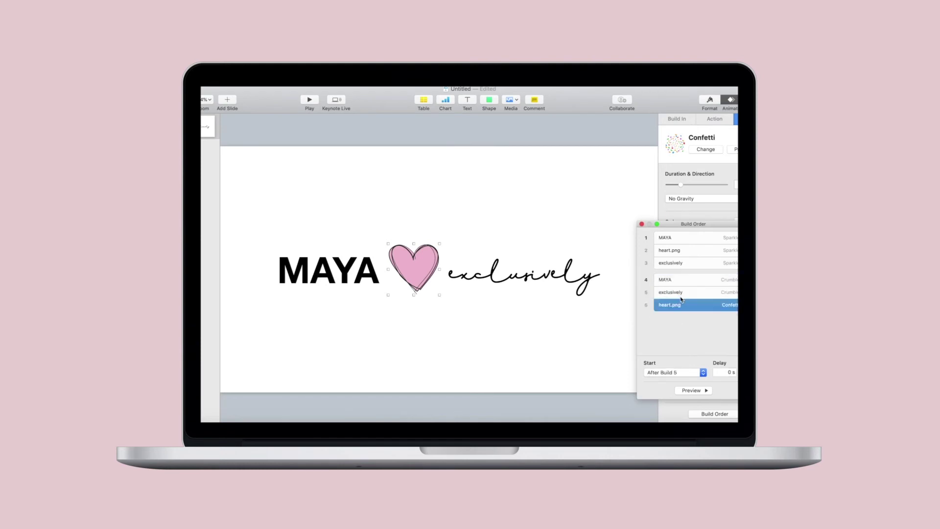
# Play the slide to watch the logo animate in and out, exit the slideshow and deselect the heart
pyautogui.click(302, 206)
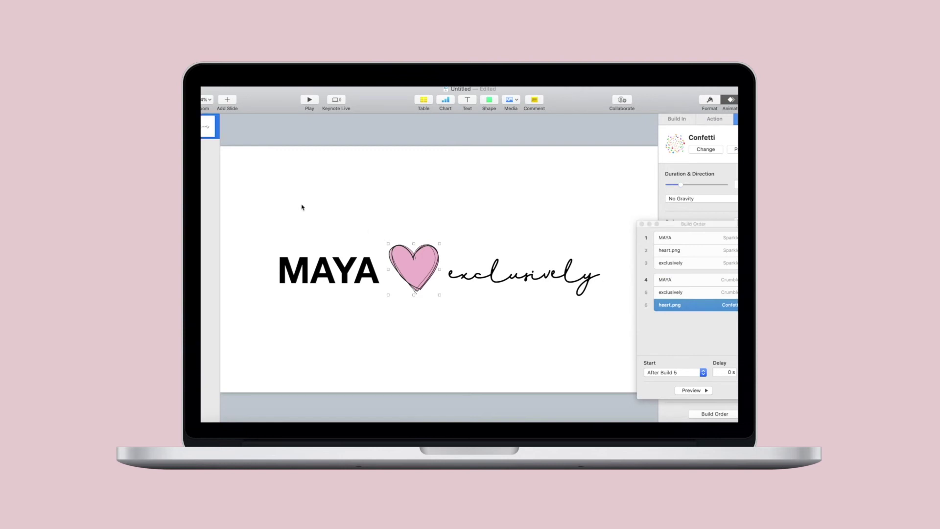
pyautogui.click(314, 104)
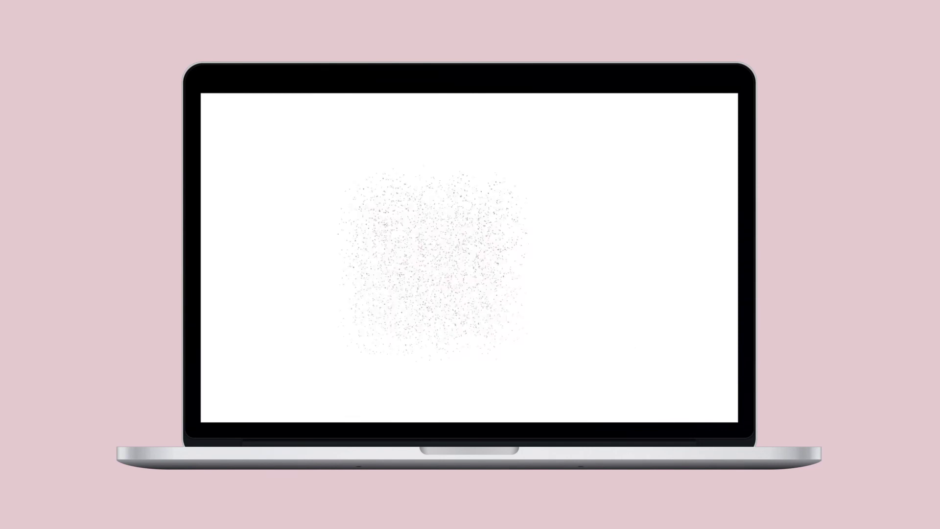
pyautogui.press('Escape')
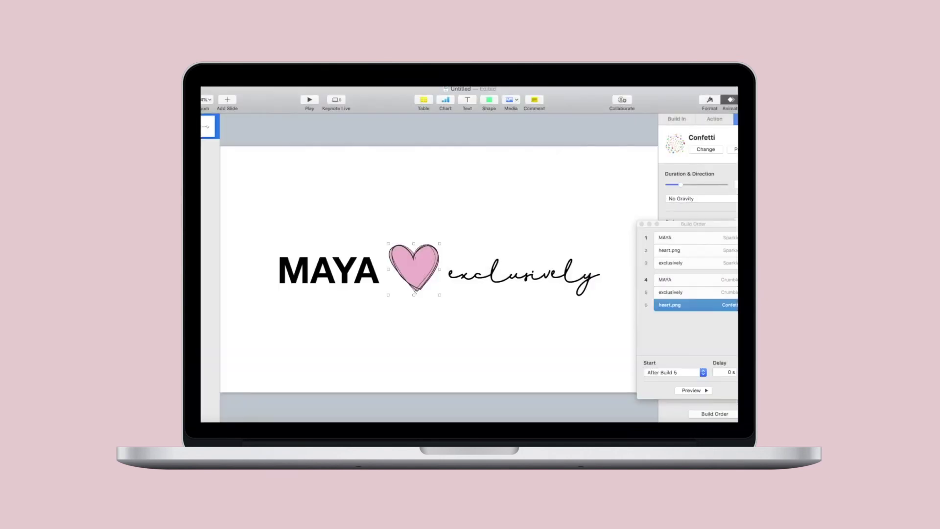
pyautogui.click(586, 383)
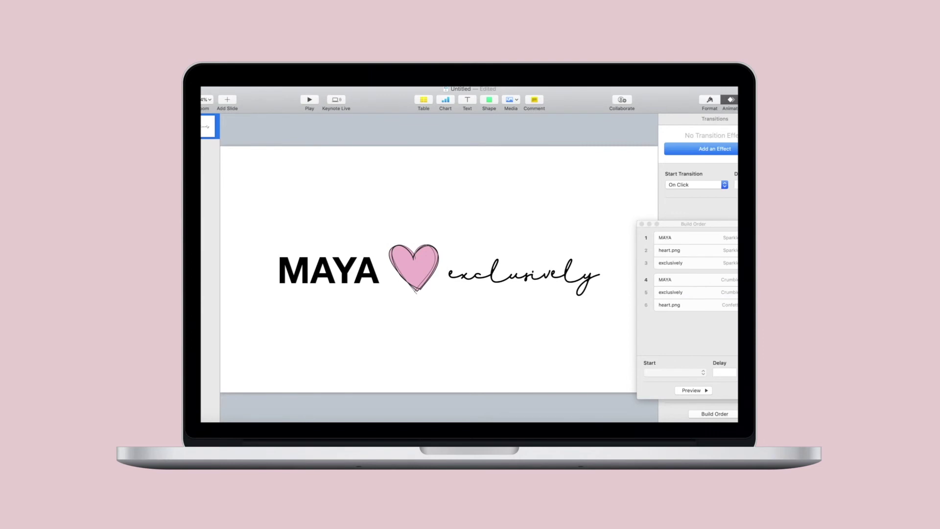
# Open the recent presentation "Simple YT Intro"
pyautogui.click(224, 79)
pyautogui.moveTo(241, 105)
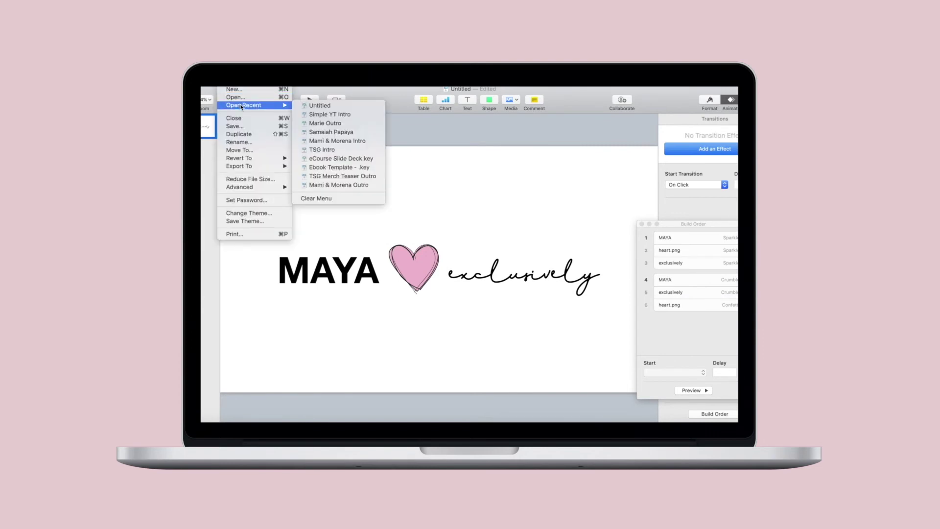
pyautogui.click(323, 115)
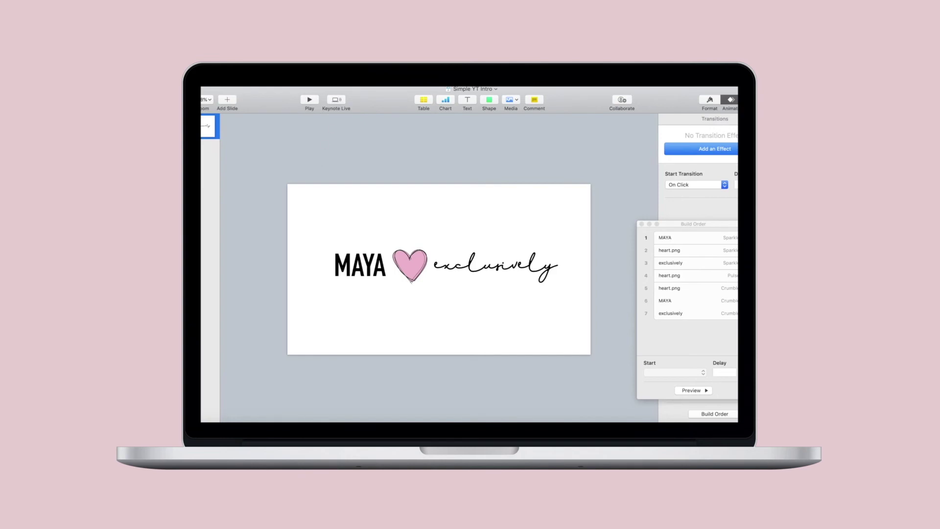
# Try to export the presentation as a self-playing movie named "Simple YT Intro" to the Desktop, cancelling instead of replacing the existing file
pyautogui.click(224, 80)
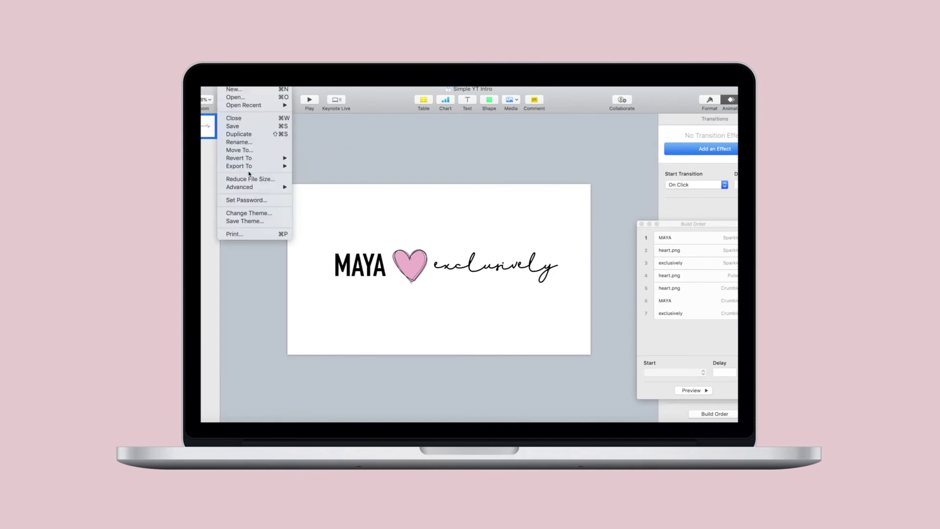
pyautogui.moveTo(249, 166)
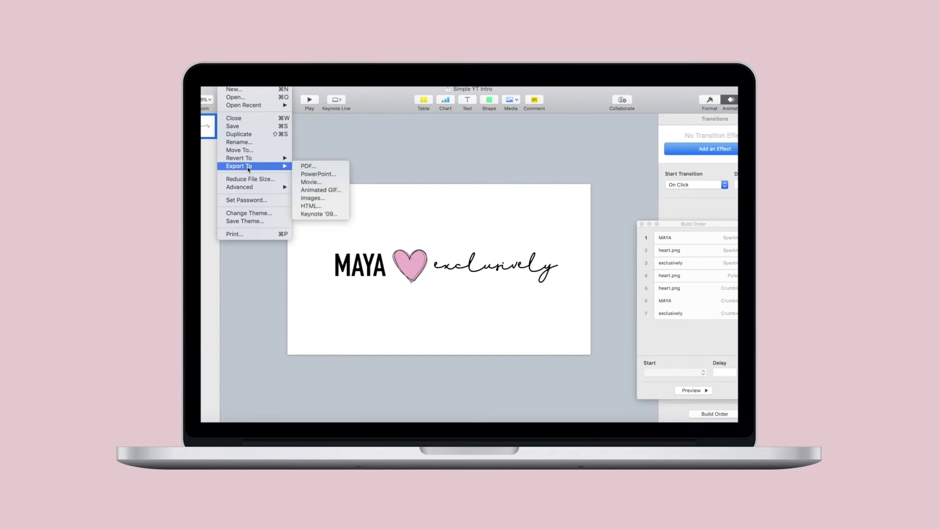
pyautogui.click(311, 181)
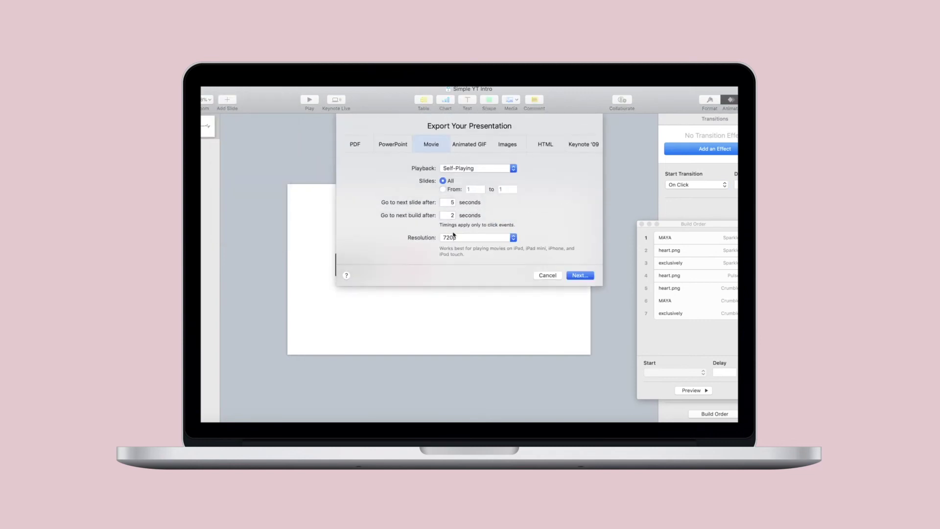
pyautogui.click(472, 240)
pyautogui.click(474, 249)
pyautogui.click(578, 275)
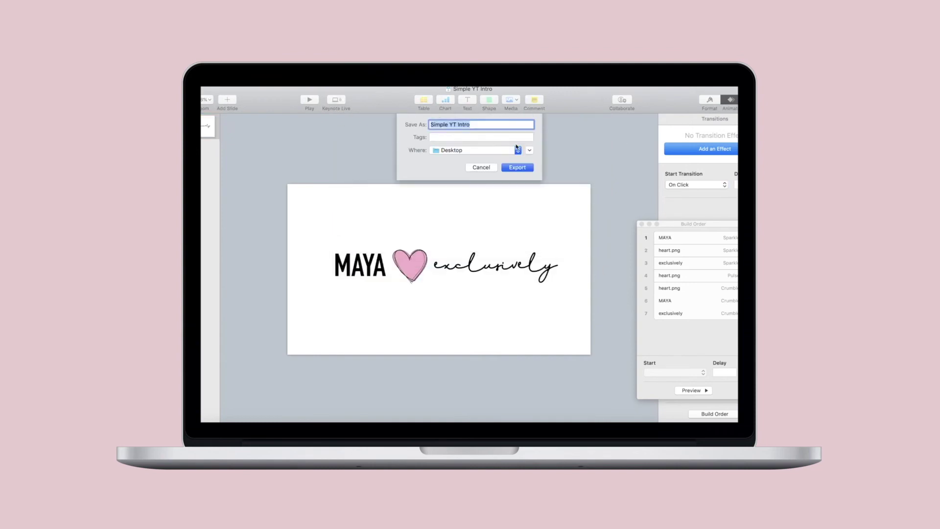
pyautogui.click(527, 168)
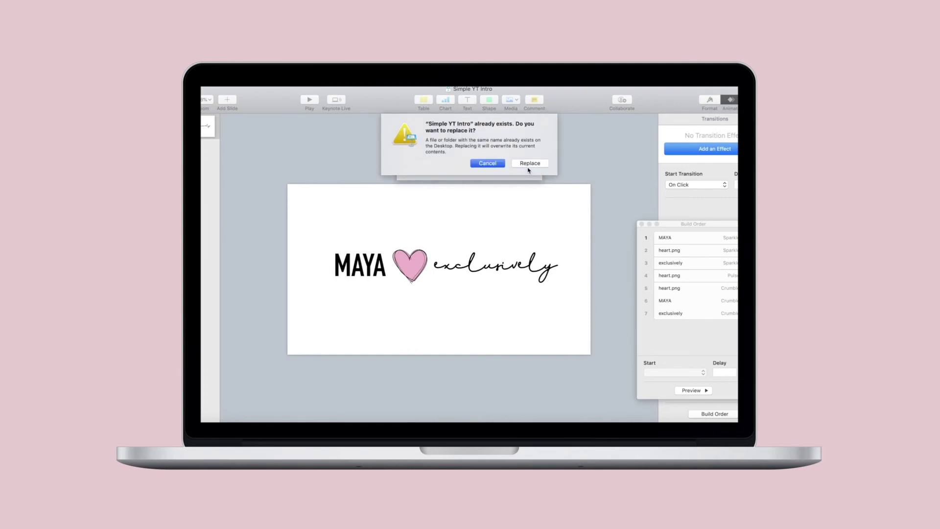
pyautogui.click(492, 164)
pyautogui.click(484, 170)
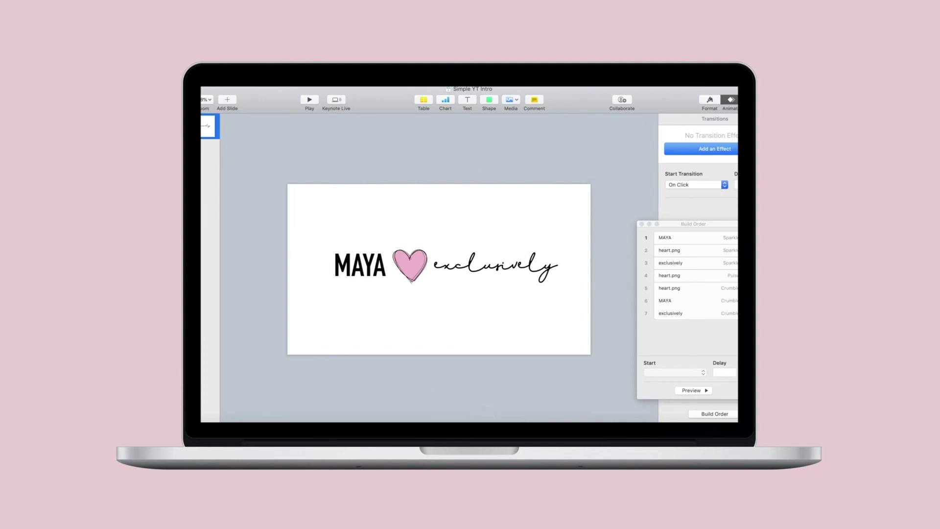
# Switch to iMovie and create a new movie project
pyautogui.click(568, 420)
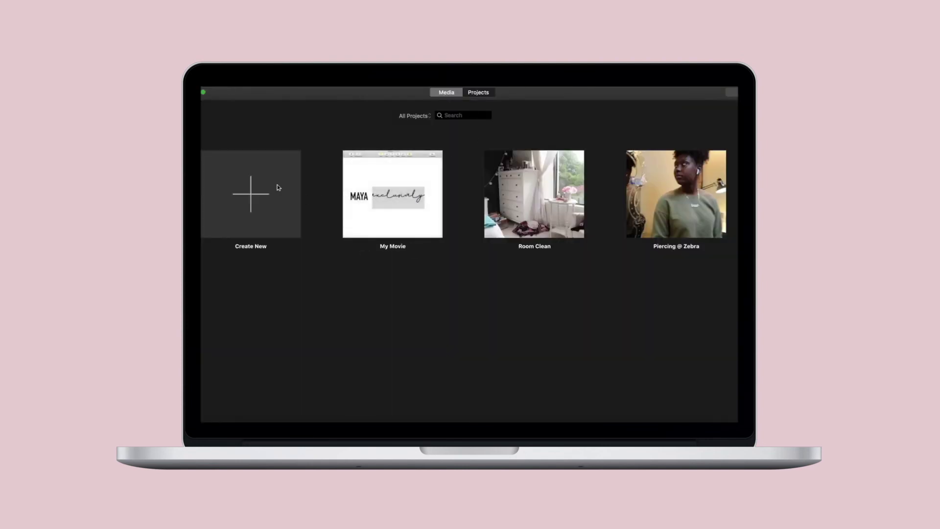
pyautogui.click(247, 200)
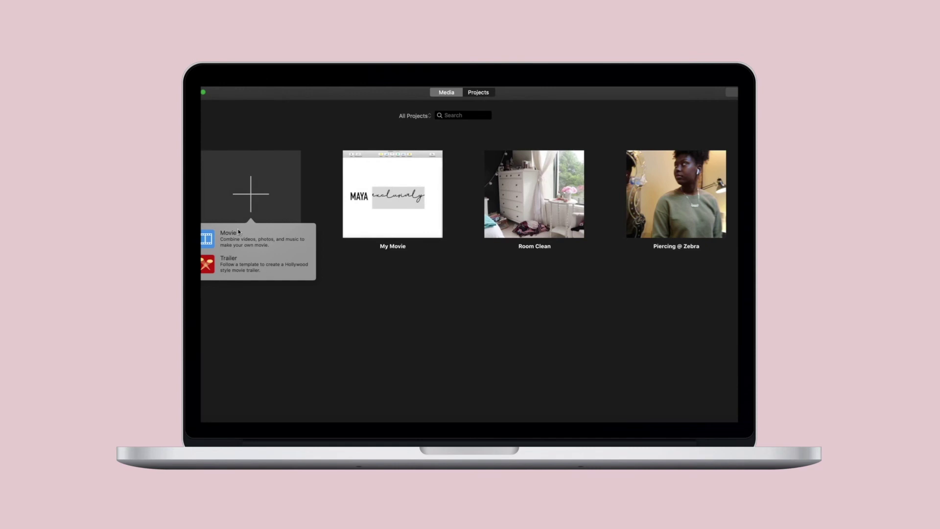
pyautogui.click(238, 233)
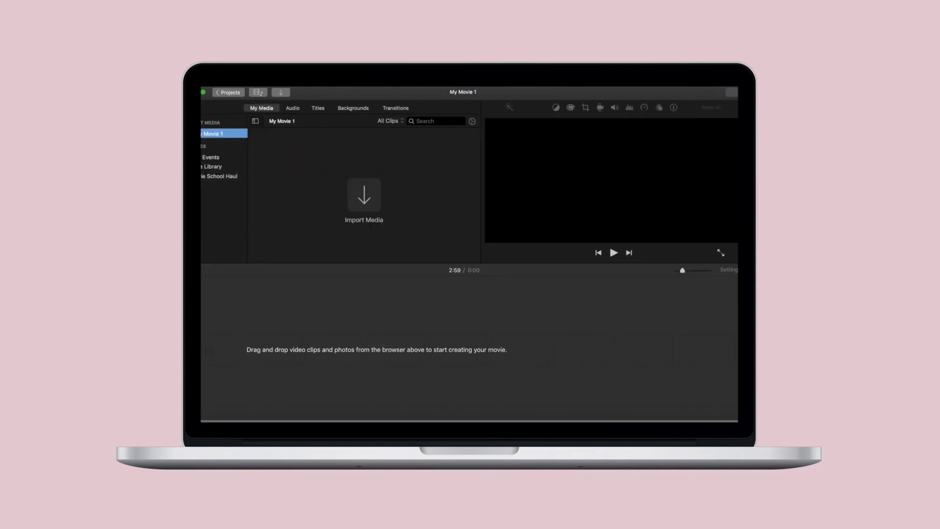
# Import the MPEG-4 movie "Simple YT Intro" from the Desktop into the project media
pyautogui.click(220, 80)
pyautogui.click(246, 126)
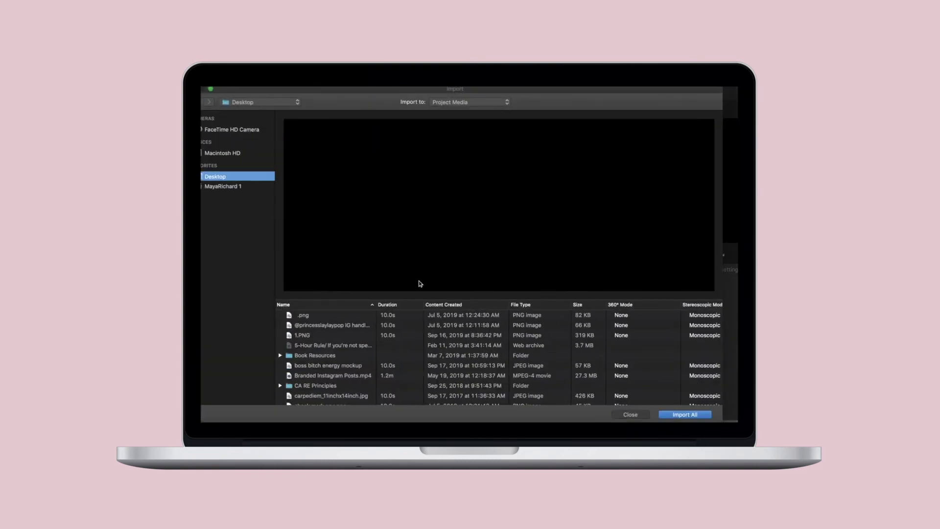
pyautogui.scroll(-15, 383, 367)
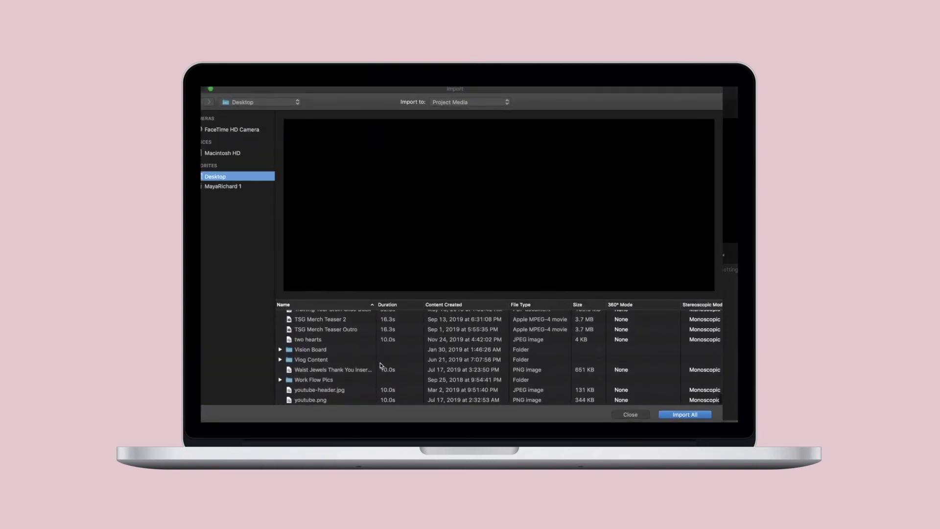
pyautogui.scroll(5, 327, 339)
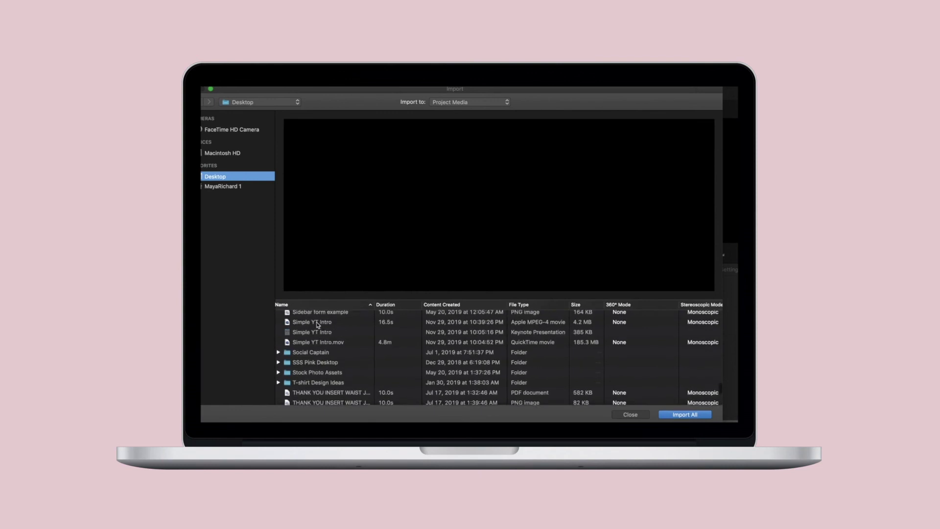
pyautogui.click(321, 322)
pyautogui.click(685, 414)
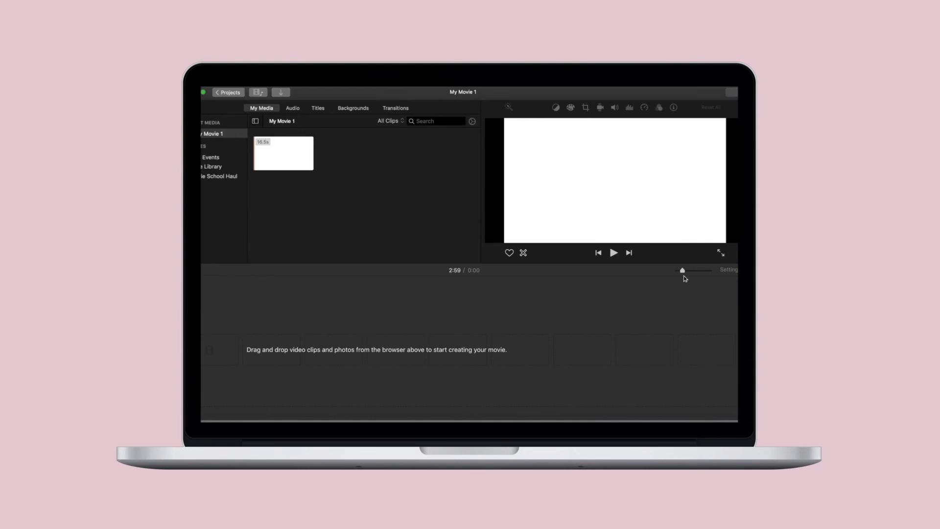
# Place the whole imported logo clip on the empty timeline
pyautogui.click(388, 354)
pyautogui.click(280, 168)
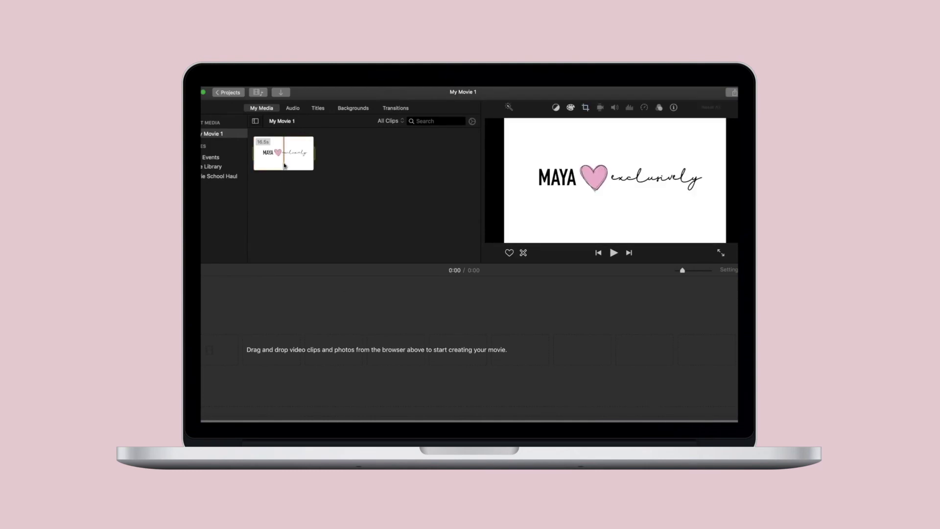
pyautogui.click(309, 165)
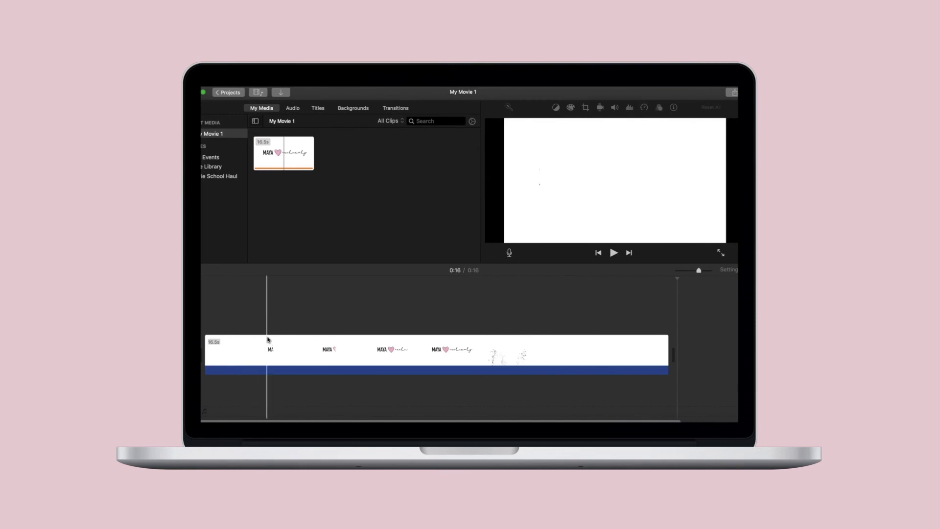
# Split the clip at about 2 seconds, just before "MAYA" appears, and delete the blank opening part
pyautogui.click(268, 339)
pyautogui.press('super+b')
pyautogui.click(252, 352)
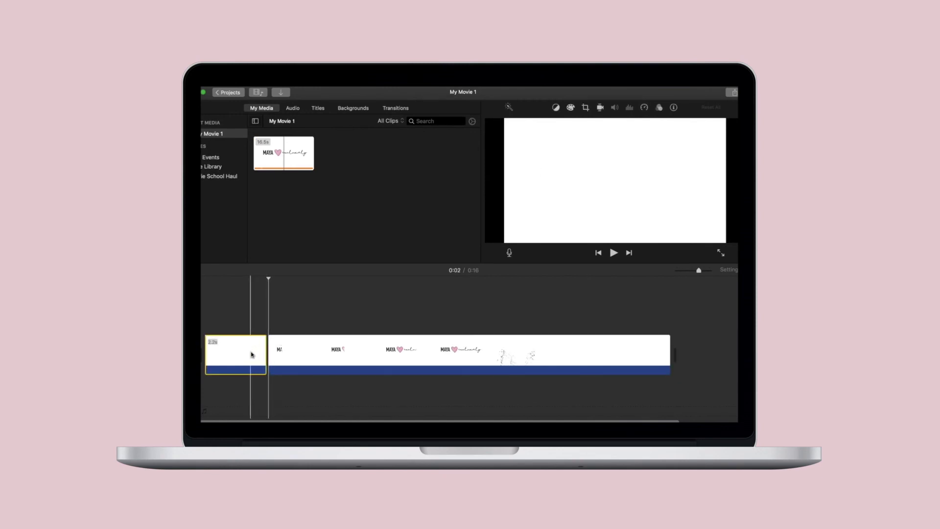
pyautogui.press('Delete')
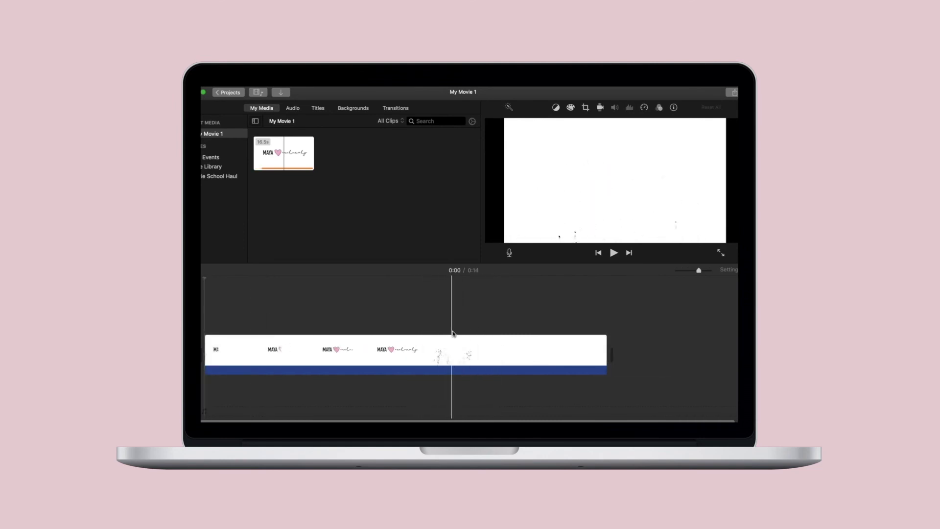
# Split the clip at about 8 seconds, where the logo finishes crumbling, and delete the blank ending part
pyautogui.press('super+b')
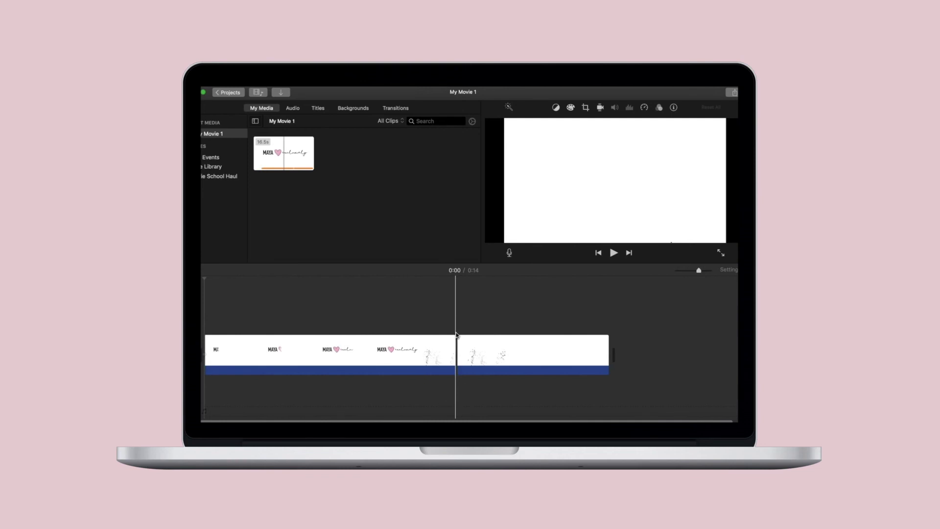
pyautogui.click(498, 359)
pyautogui.press('Delete')
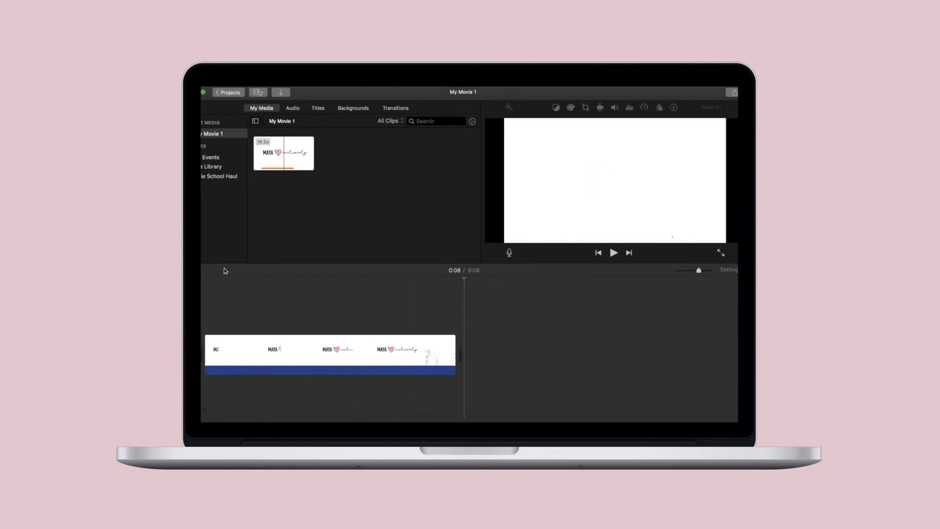
# Play the trimmed intro to check it and view it in full screen
pyautogui.press('space')
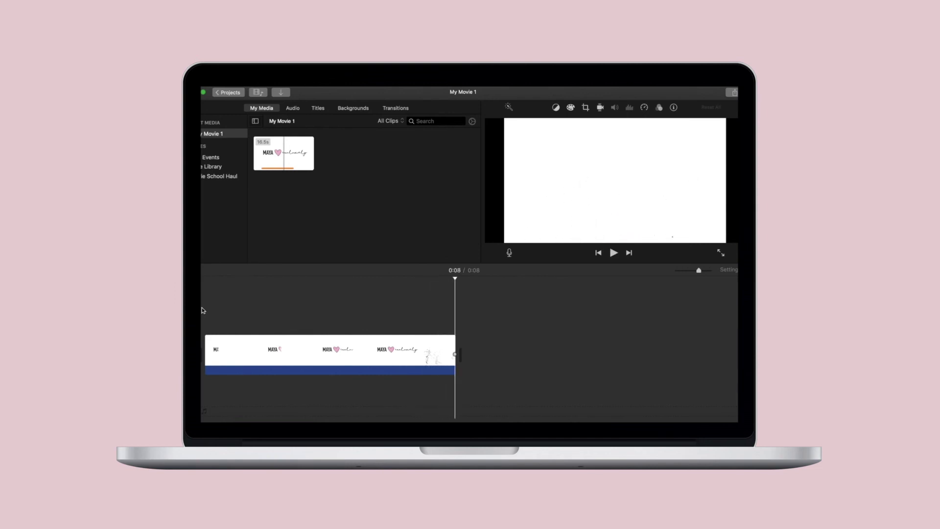
pyautogui.click(720, 253)
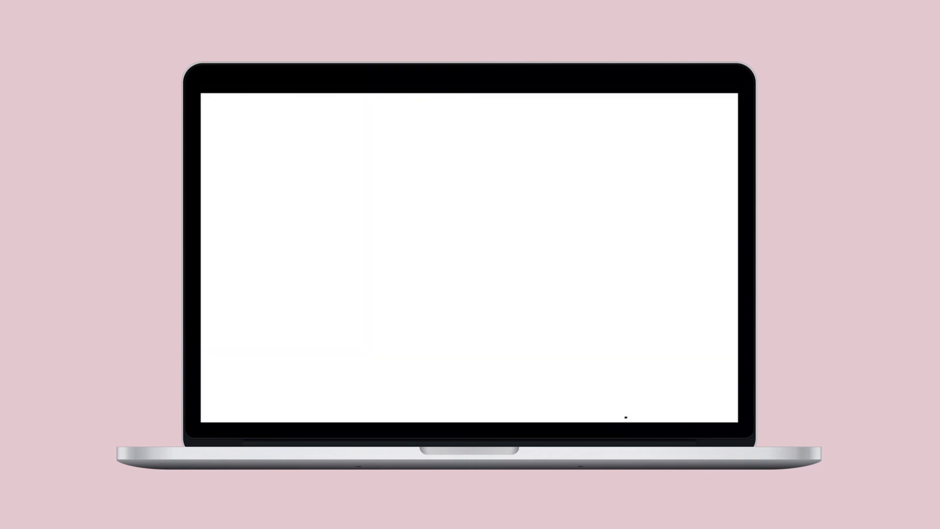